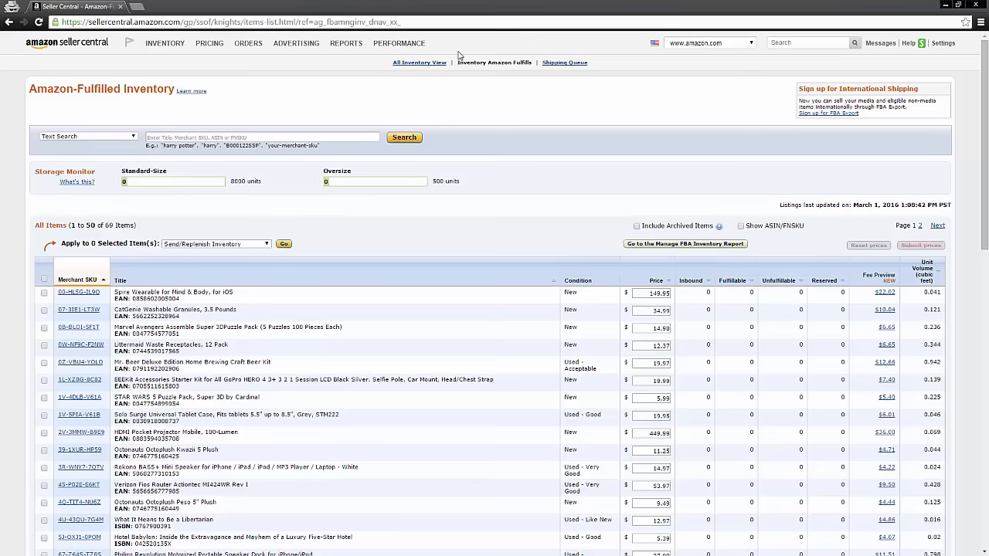
# Open the Manage FBA Inventory page and look through the listed items.
pyautogui.moveTo(163, 48)
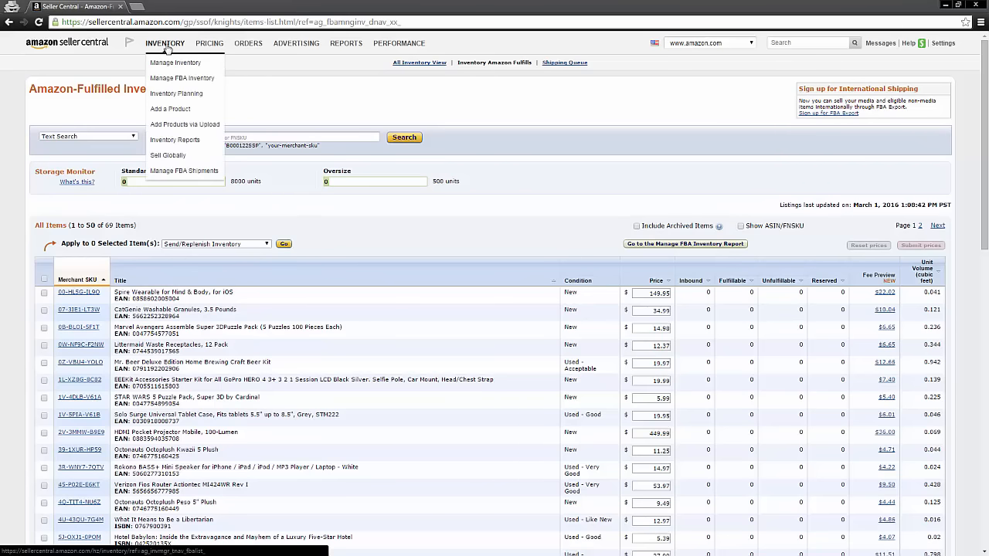
pyautogui.click(179, 85)
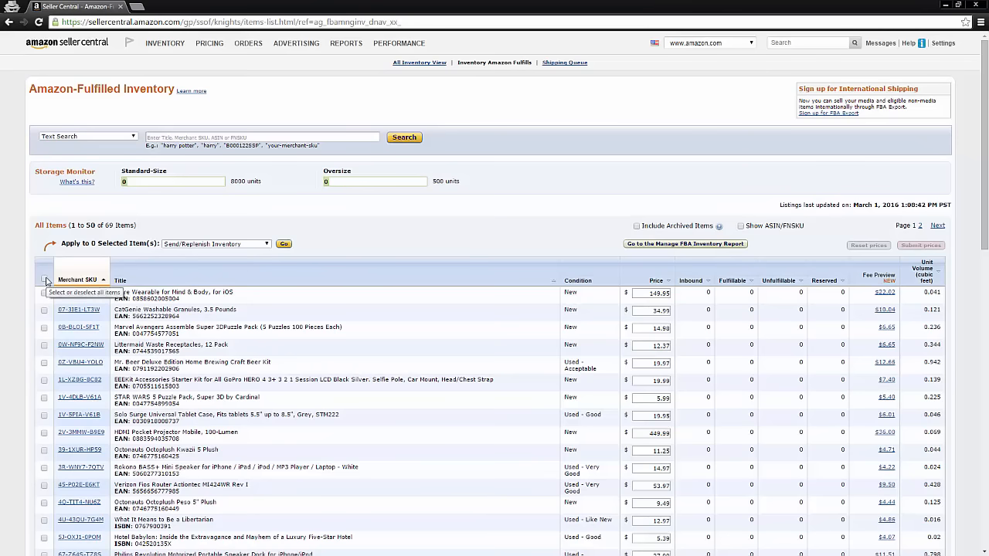
pyautogui.scroll(-6, 227, 510)
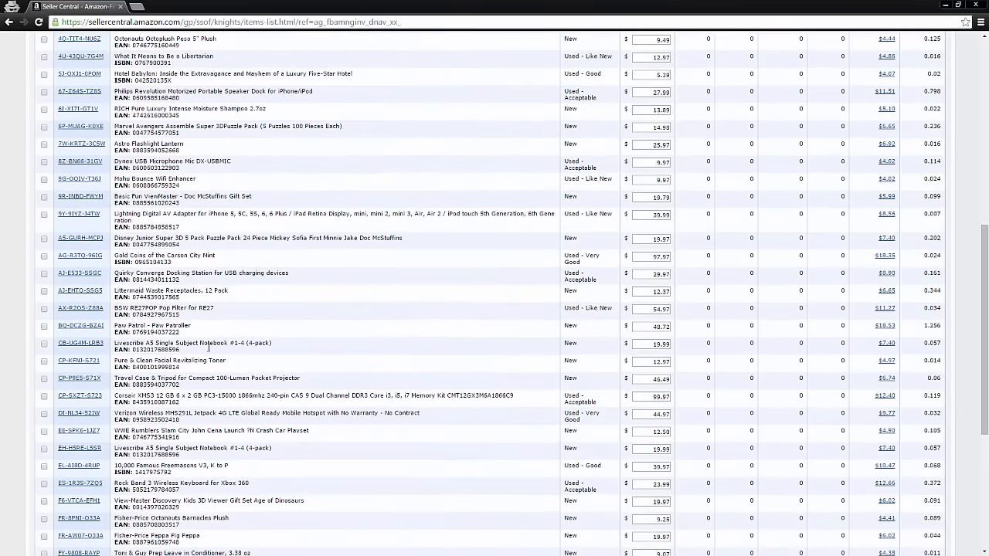
pyautogui.scroll(6, 205, 390)
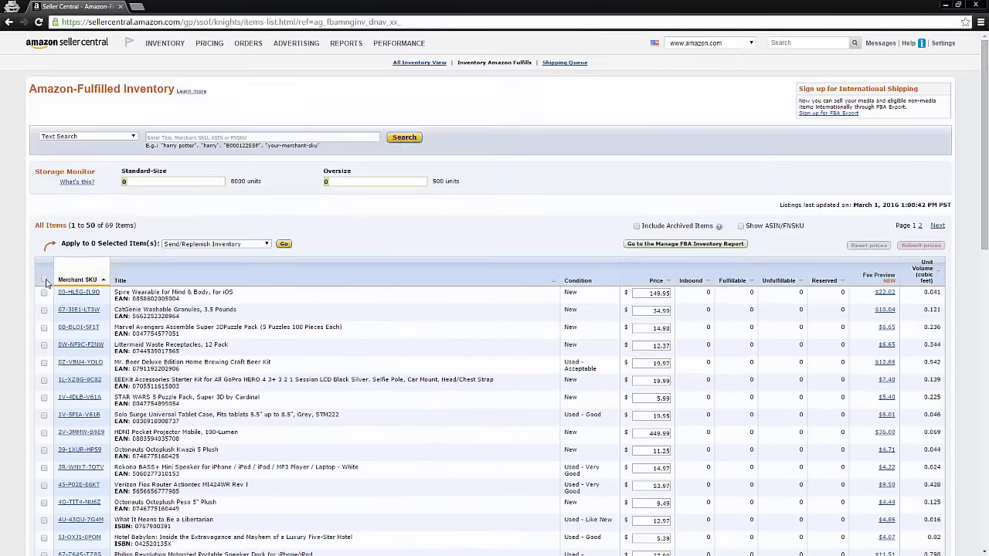
pyautogui.click(44, 293)
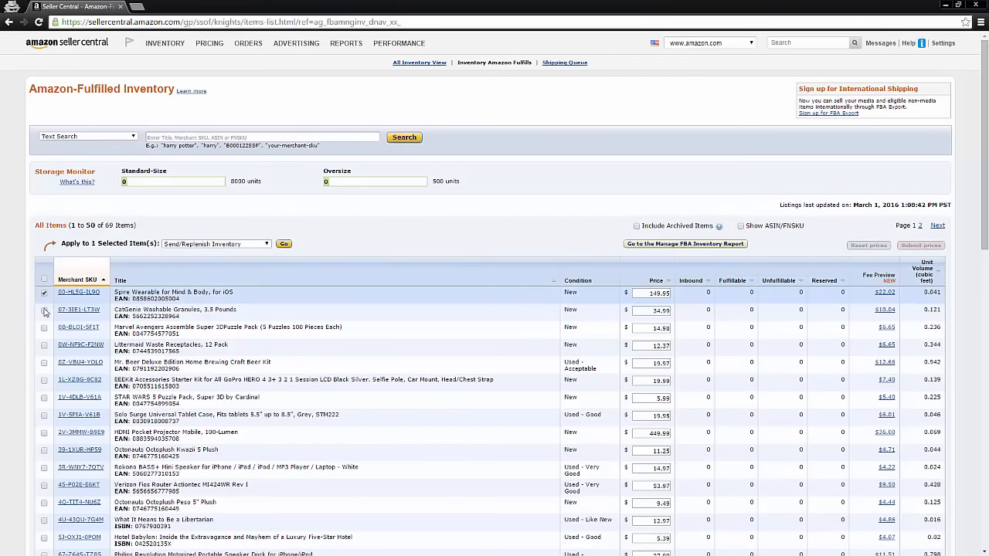
pyautogui.click(44, 310)
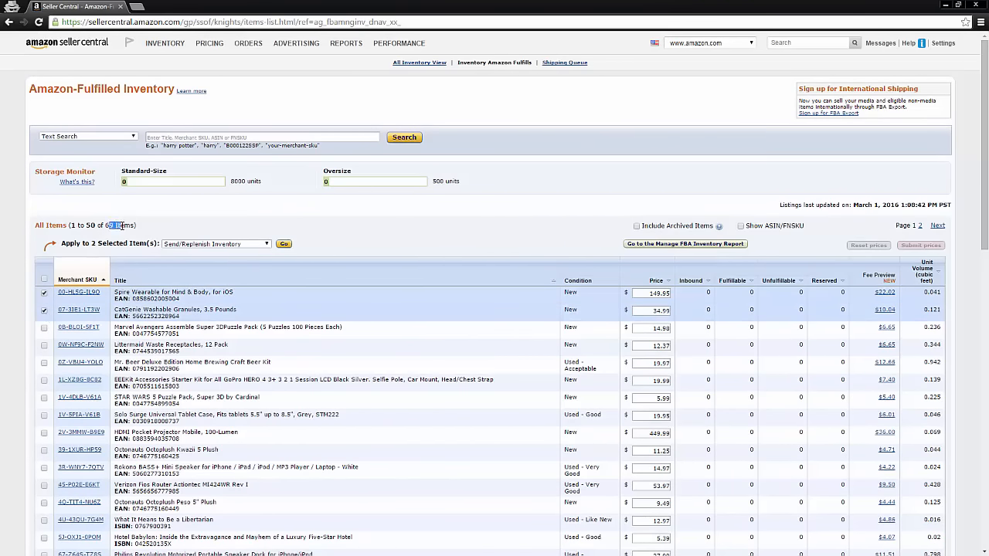
pyautogui.click(44, 312)
pyautogui.click(44, 296)
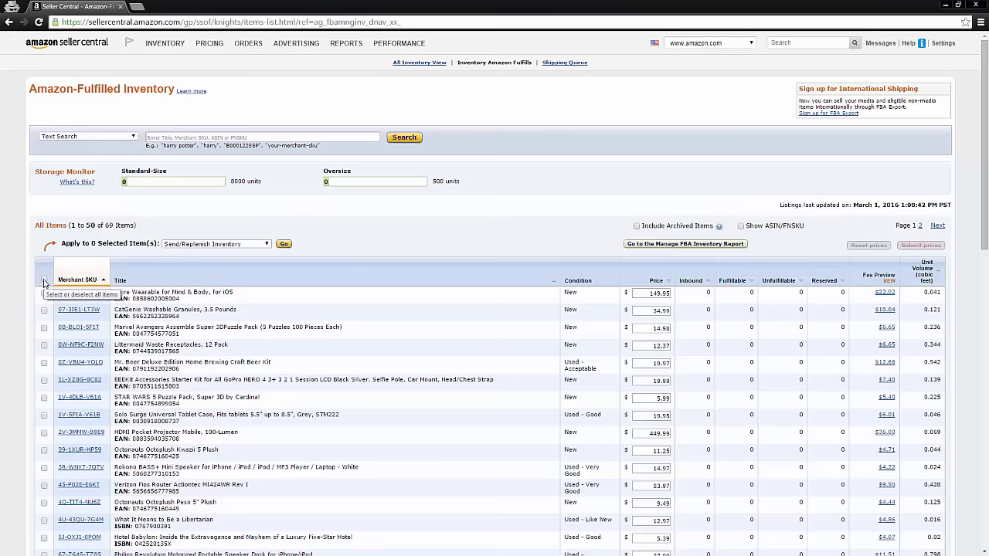
# Select all 50 items on the first inventory page and apply the Send/Replenish Inventory action to them.
pyautogui.click(44, 281)
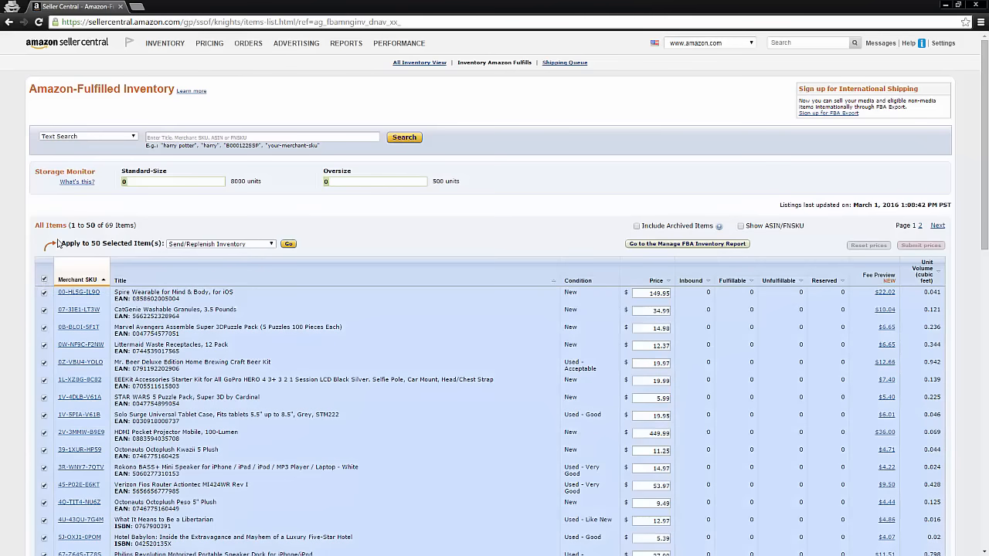
pyautogui.moveTo(60, 243); pyautogui.dragTo(152, 238)
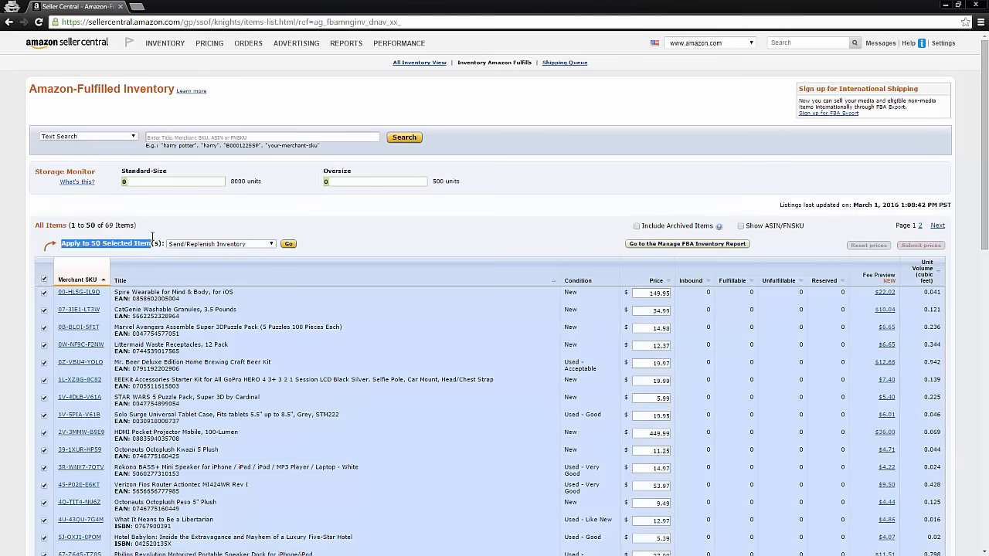
pyautogui.click(204, 244)
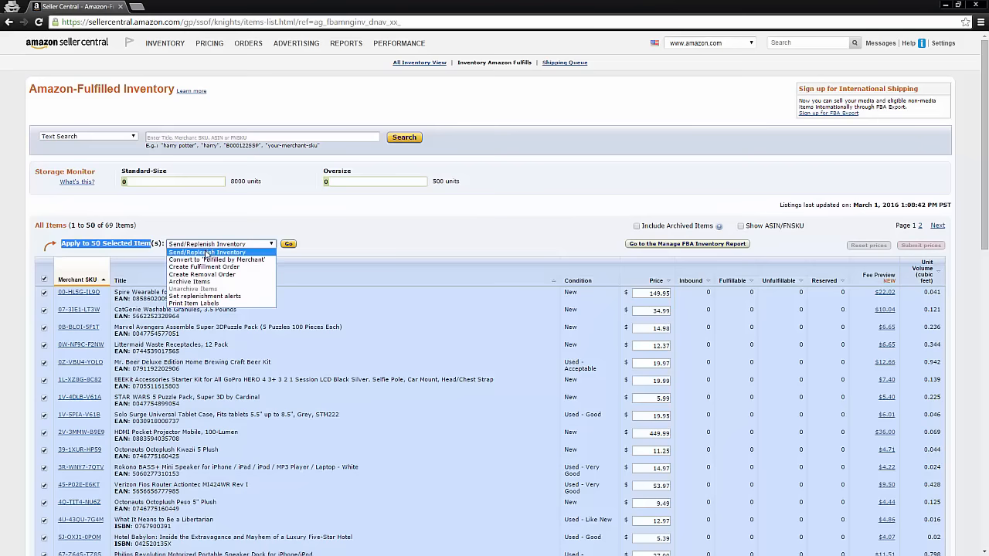
pyautogui.click(206, 253)
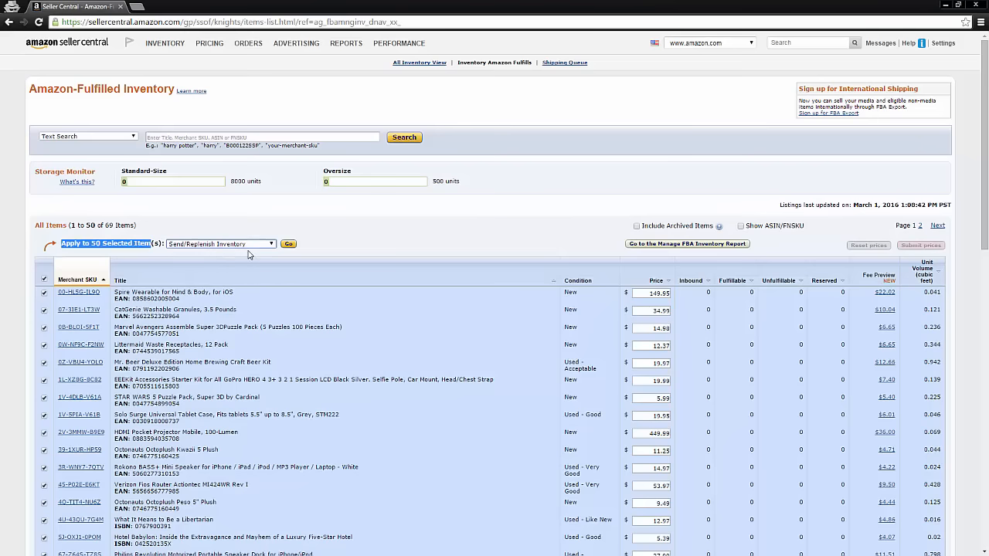
pyautogui.click(290, 245)
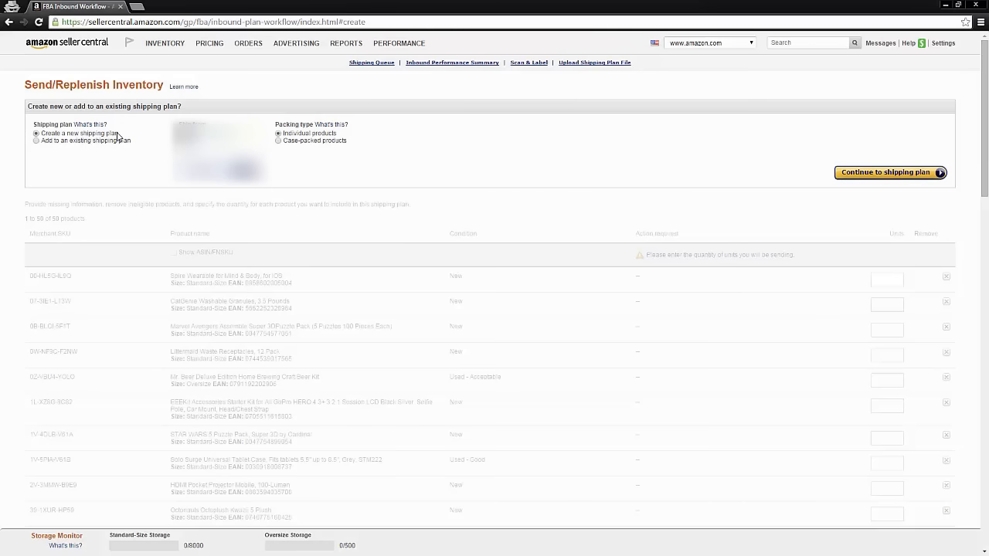
# Review the shipping plan and packing type options, reading the help page on individual versus case-packed products.
pyautogui.moveTo(42, 135); pyautogui.dragTo(119, 135)
pyautogui.click(297, 137)
pyautogui.moveTo(283, 141); pyautogui.dragTo(349, 143)
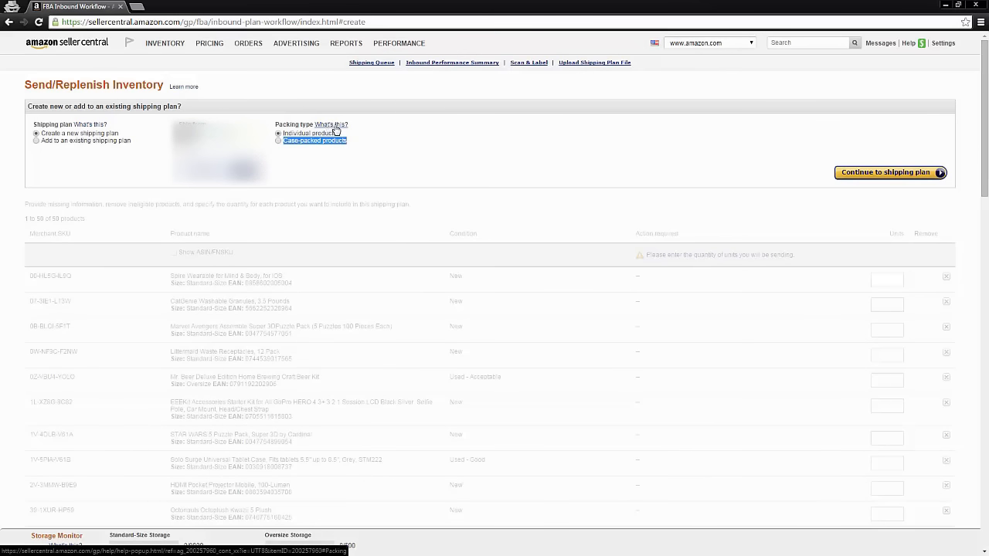
pyautogui.click(333, 126)
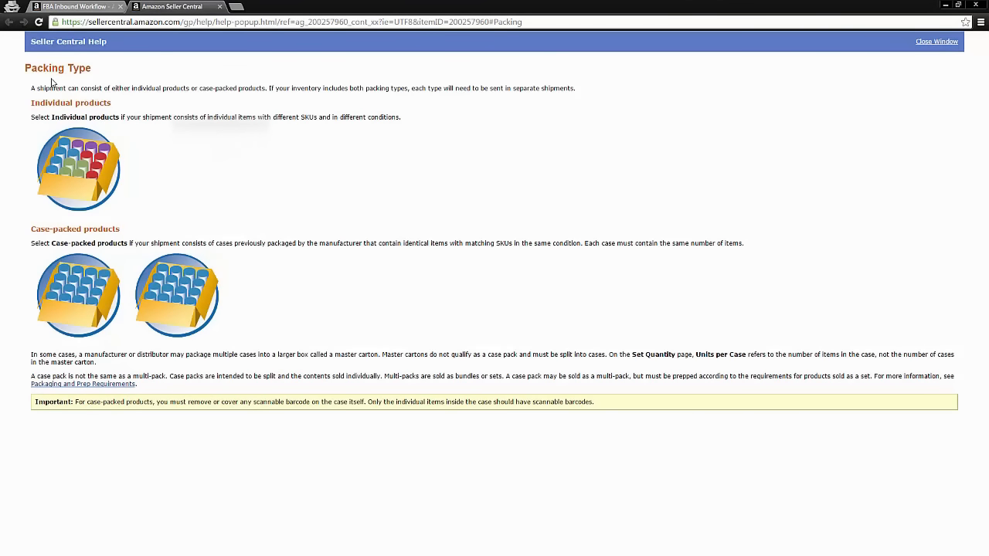
pyautogui.moveTo(50, 87); pyautogui.dragTo(170, 98)
pyautogui.click(186, 102)
pyautogui.hotkey('ctrl', 'w')
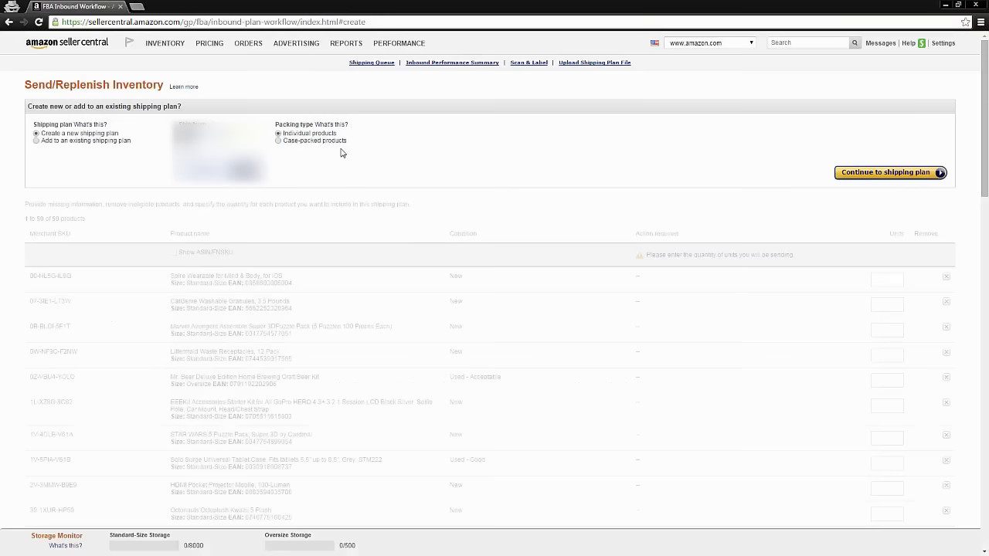
# Continue to a new shipping plan for individual products and check its product list.
pyautogui.click(916, 173)
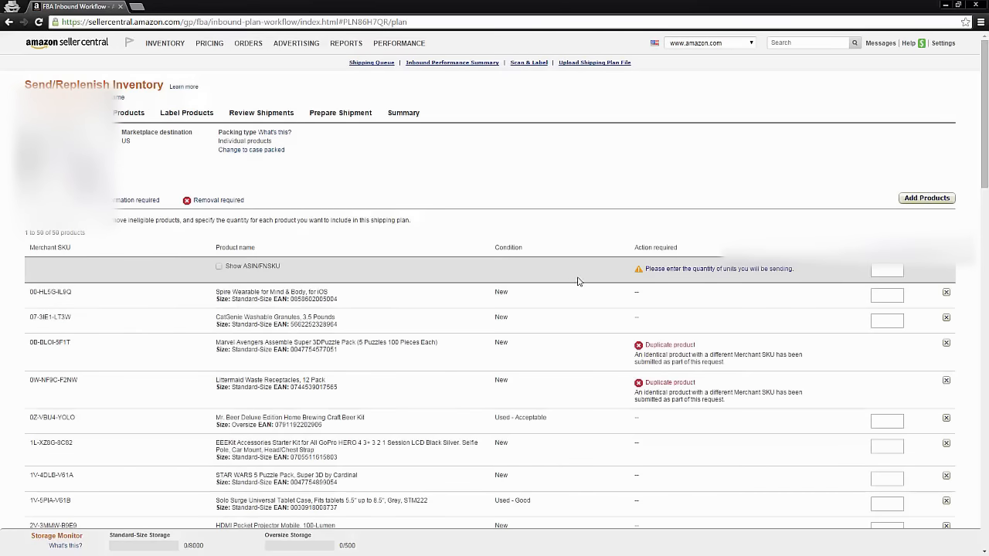
pyautogui.scroll(-2, 552, 323)
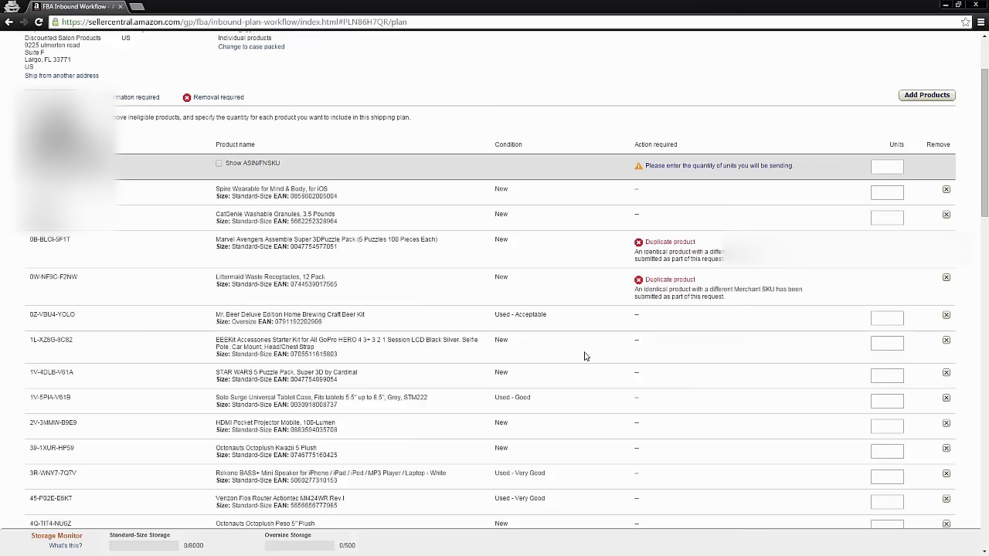
pyautogui.scroll(3, 584, 356)
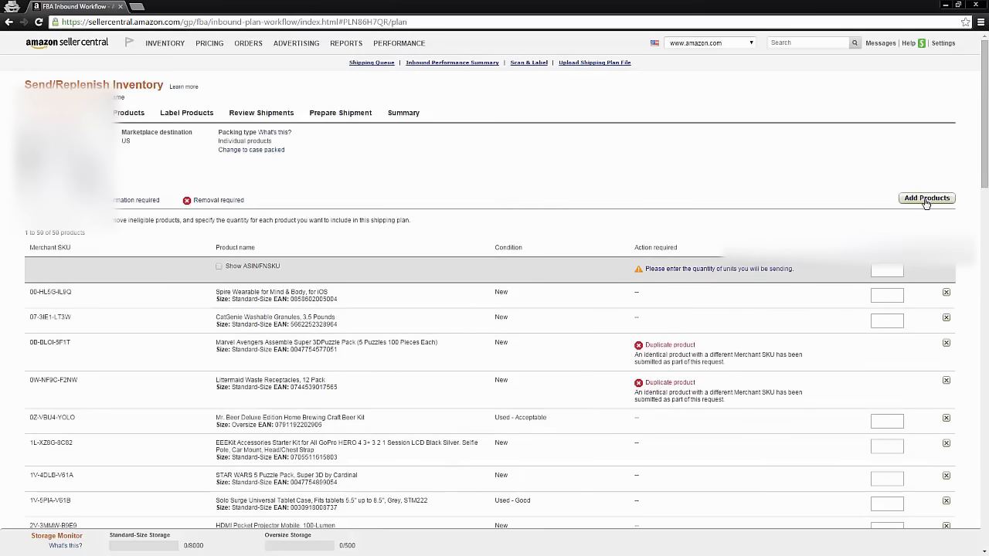
pyautogui.moveTo(85, 233); pyautogui.dragTo(48, 233)
pyautogui.click(36, 232)
# Add Fisher-Price Peppa Pig Peppa, Toni & Guy Prep Leave in Conditioner and Roku 3 Streaming Media Player to the shipping plan from the inventory.
pyautogui.click(922, 198)
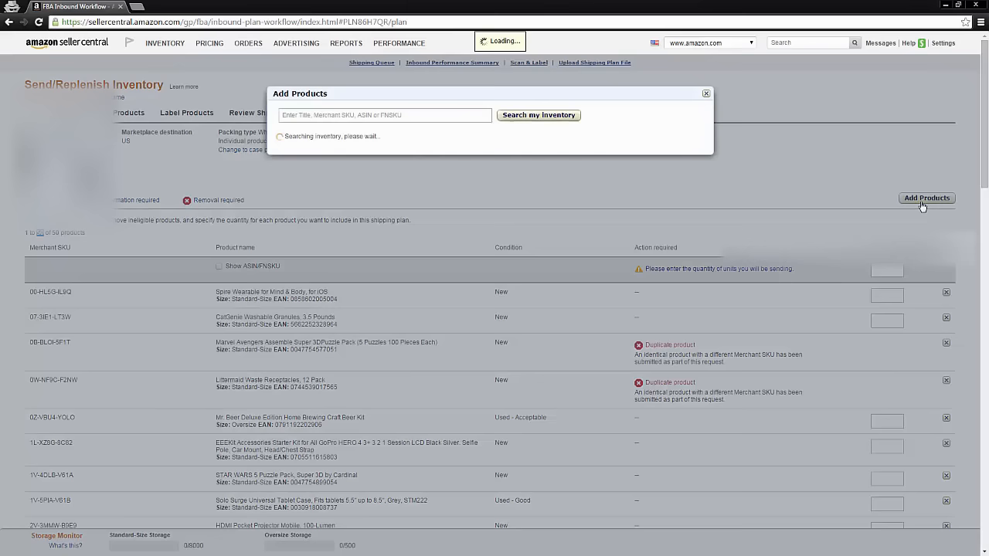
pyautogui.click(706, 94)
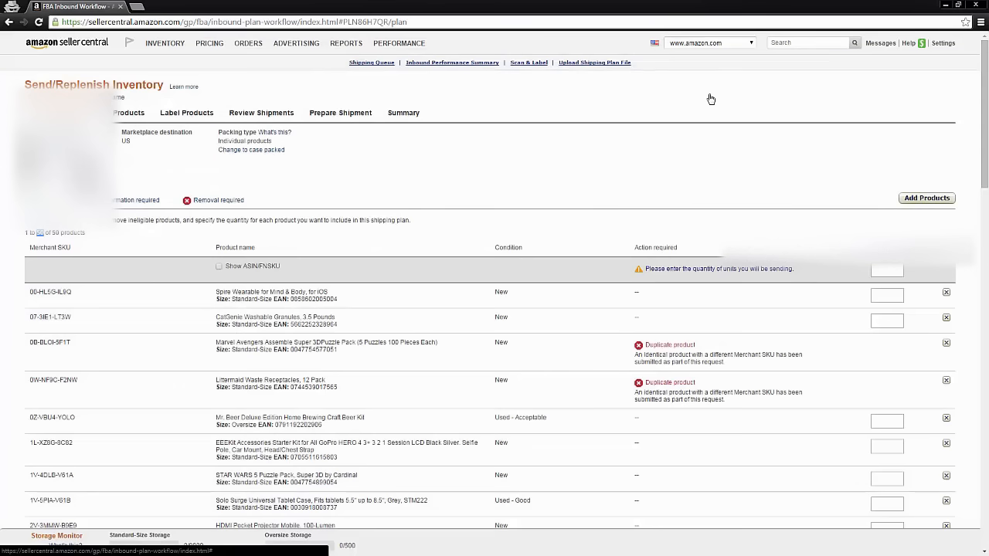
pyautogui.click(925, 200)
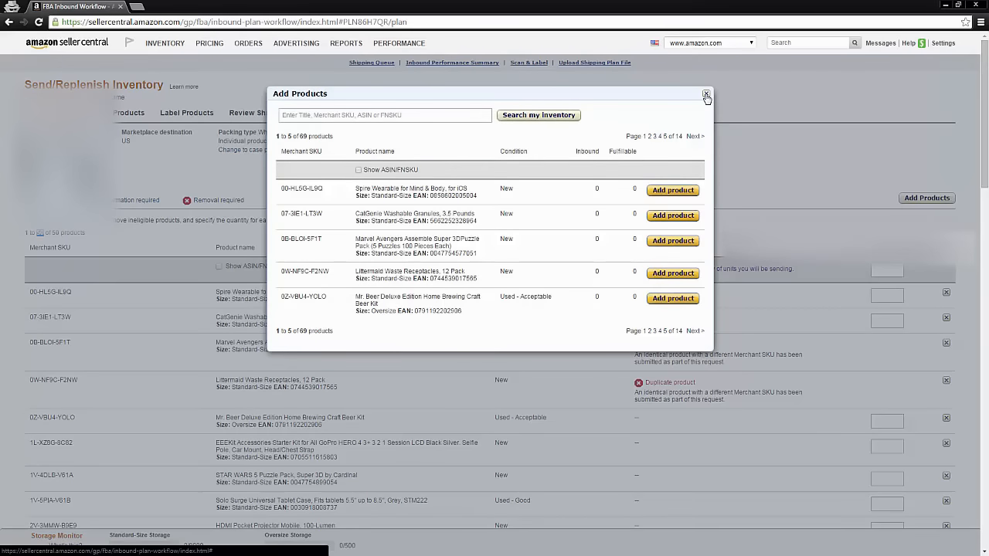
pyautogui.click(665, 138)
pyautogui.click(666, 137)
pyautogui.click(684, 198)
pyautogui.click(673, 215)
pyautogui.click(673, 240)
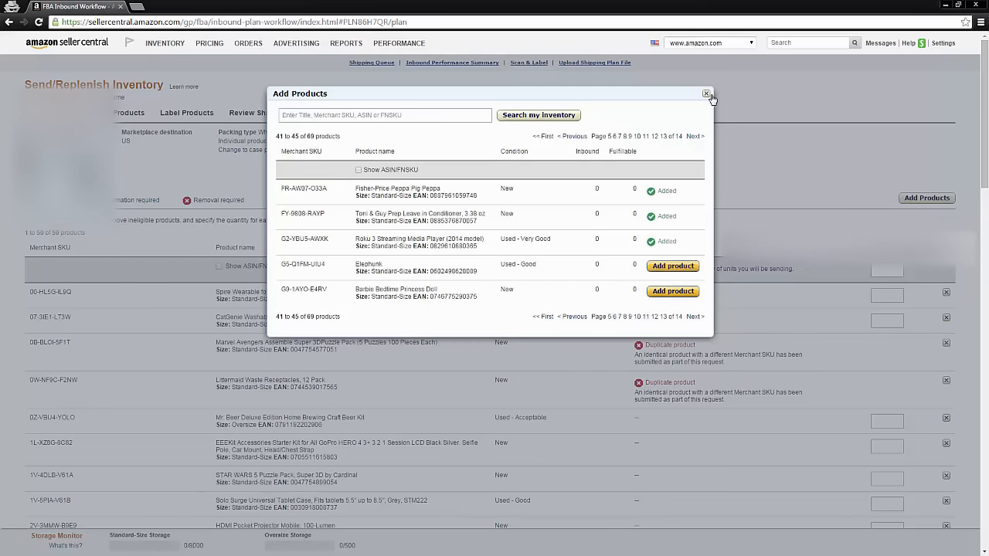
pyautogui.click(708, 95)
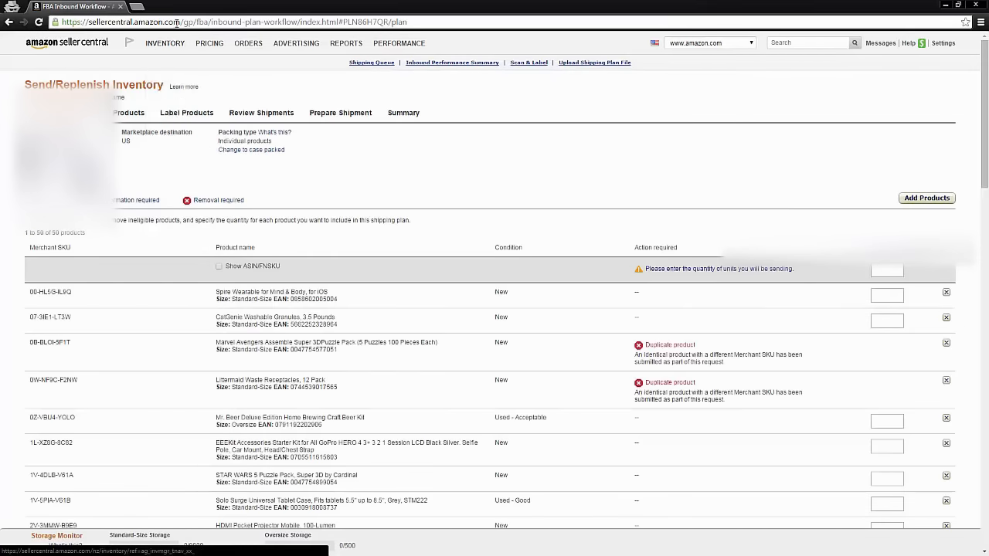
# Return to the Manage FBA Inventory page and go to the second page of items.
pyautogui.moveTo(176, 44)
pyautogui.click(184, 77)
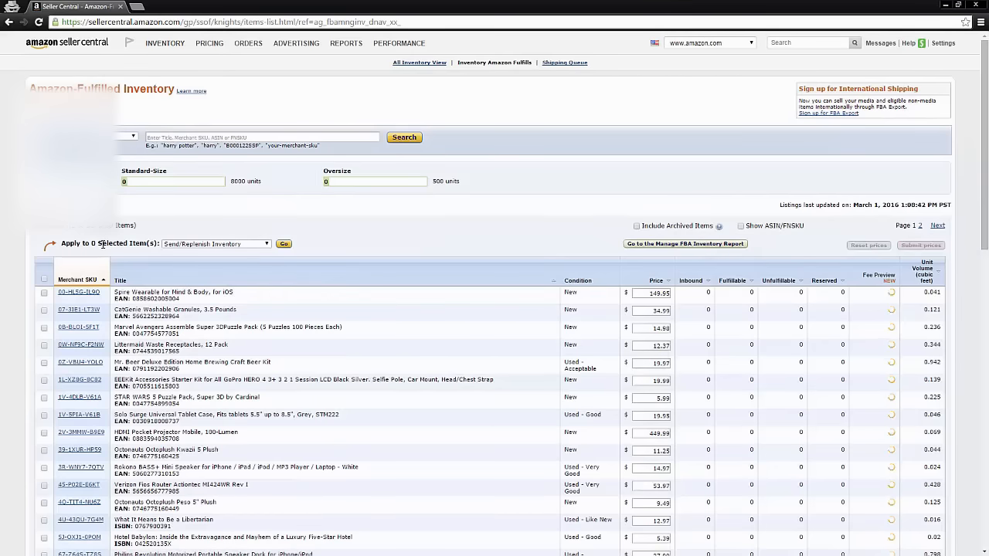
pyautogui.scroll(-10, 843, 325)
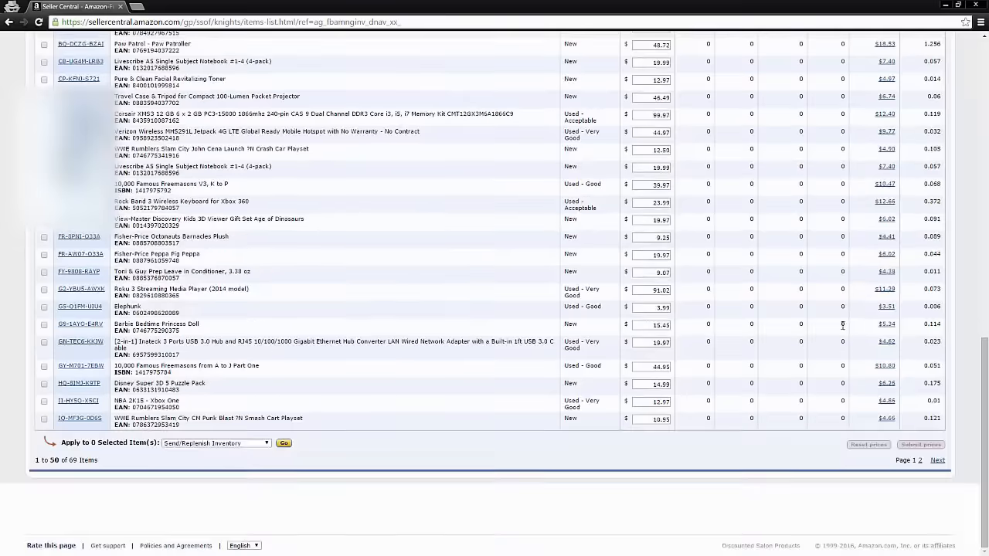
pyautogui.click(937, 460)
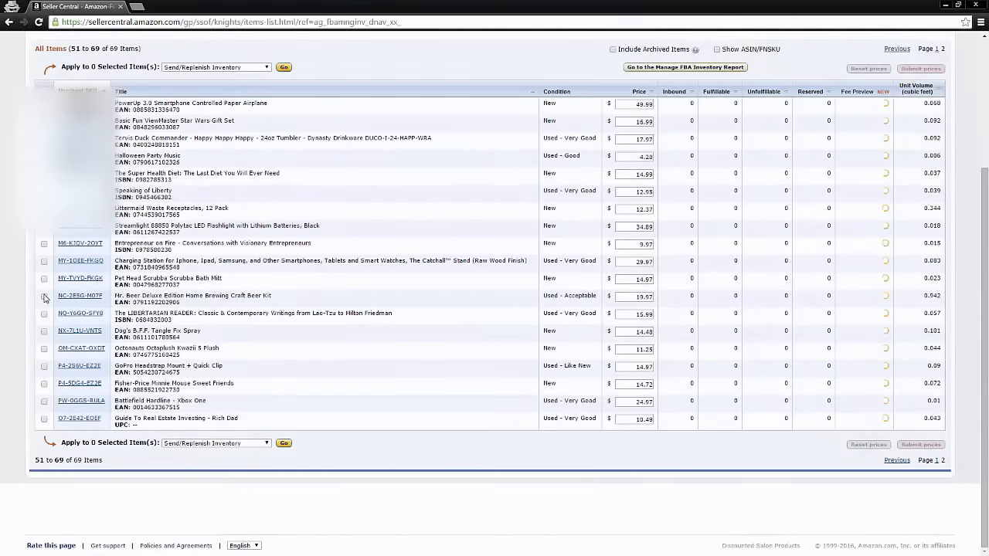
# Select all 19 items on the second inventory page and apply the Send/Replenish Inventory action to them.
pyautogui.click(43, 90)
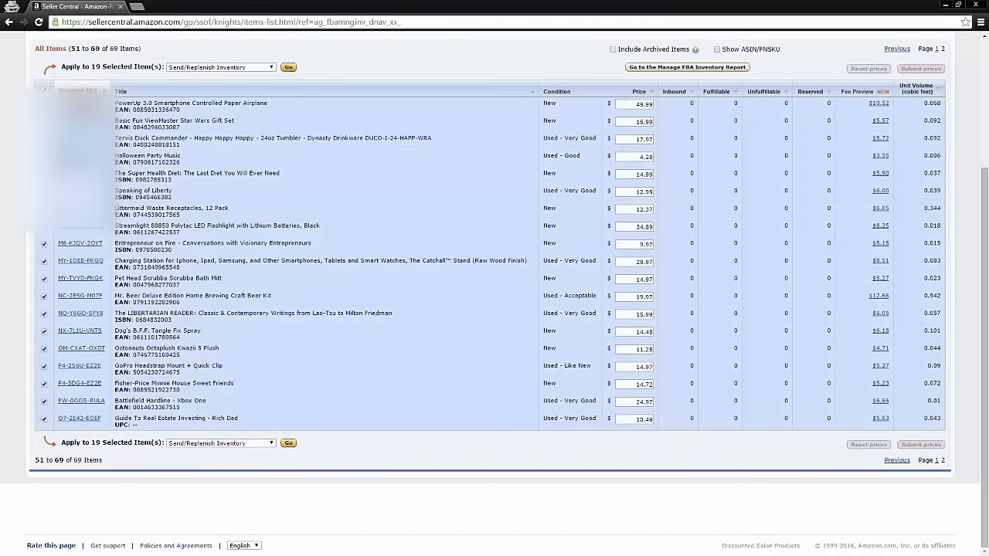
pyautogui.click(243, 68)
pyautogui.click(244, 72)
pyautogui.click(287, 68)
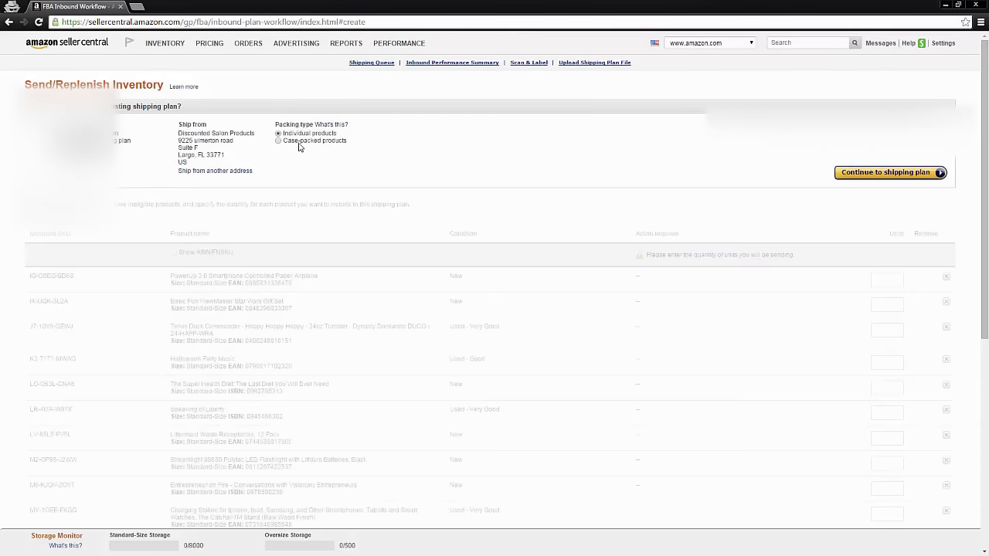
# Add the selected items to the existing shipping plan PLN (3/1/16 1:20 PM) and continue to that plan.
pyautogui.click(114, 143)
pyautogui.click(208, 140)
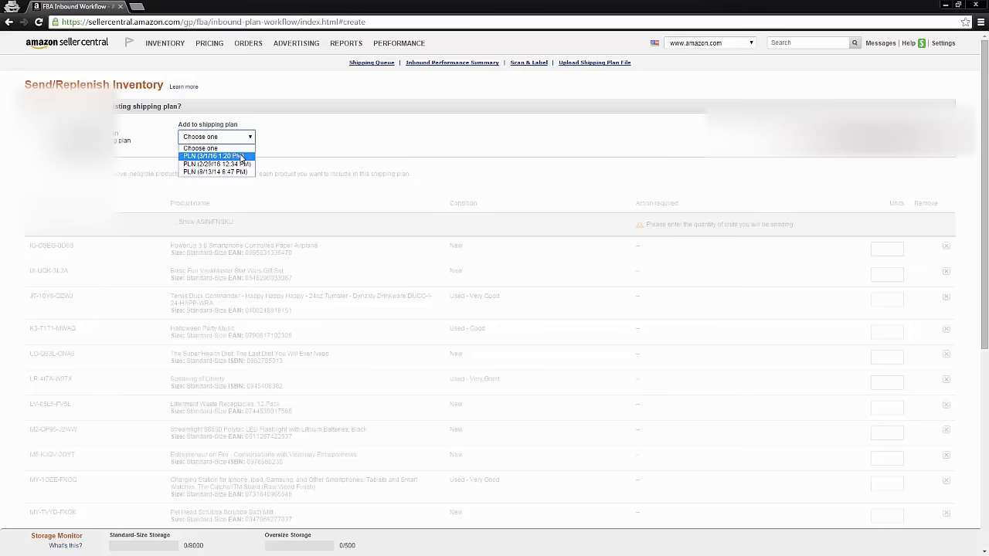
pyautogui.click(241, 156)
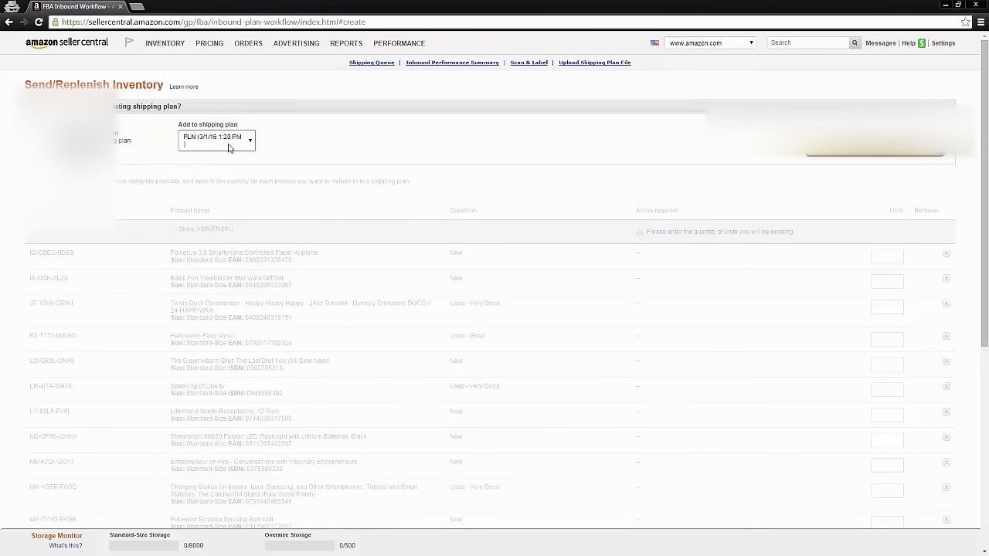
pyautogui.click(877, 159)
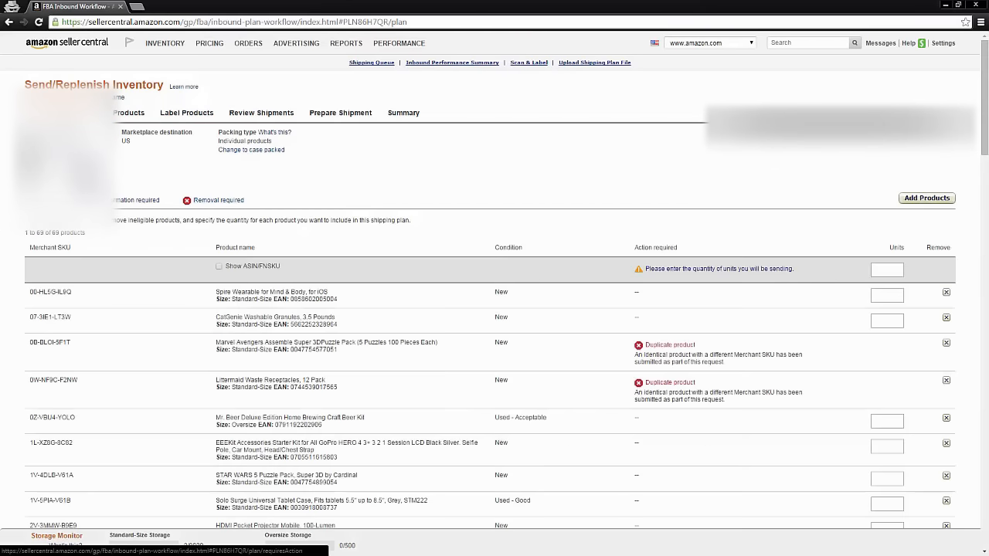
# Review the combined product list of the shipping plan and show only the products with information required.
pyautogui.moveTo(36, 232); pyautogui.dragTo(62, 232)
pyautogui.click(109, 243)
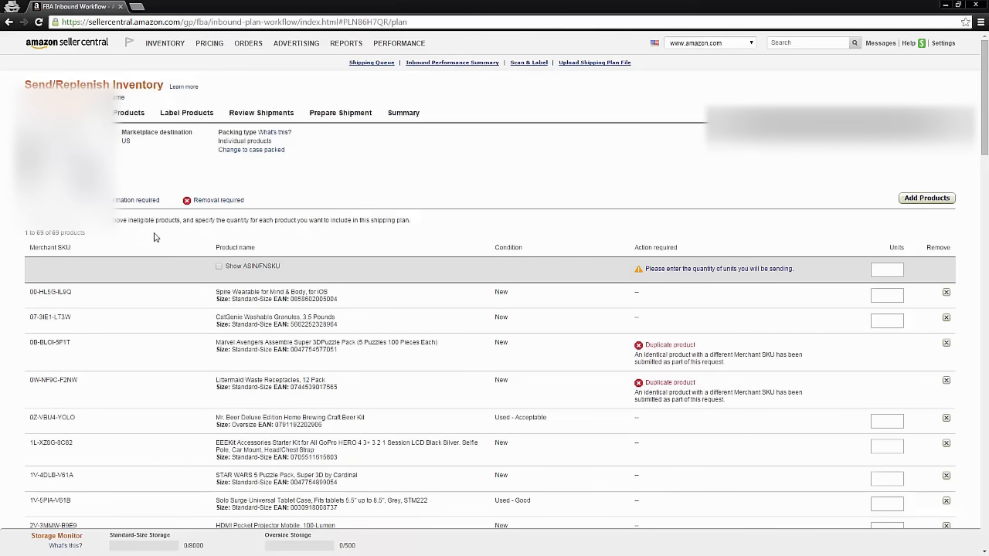
pyautogui.scroll(-4, 603, 246)
pyautogui.scroll(-6, 519, 413)
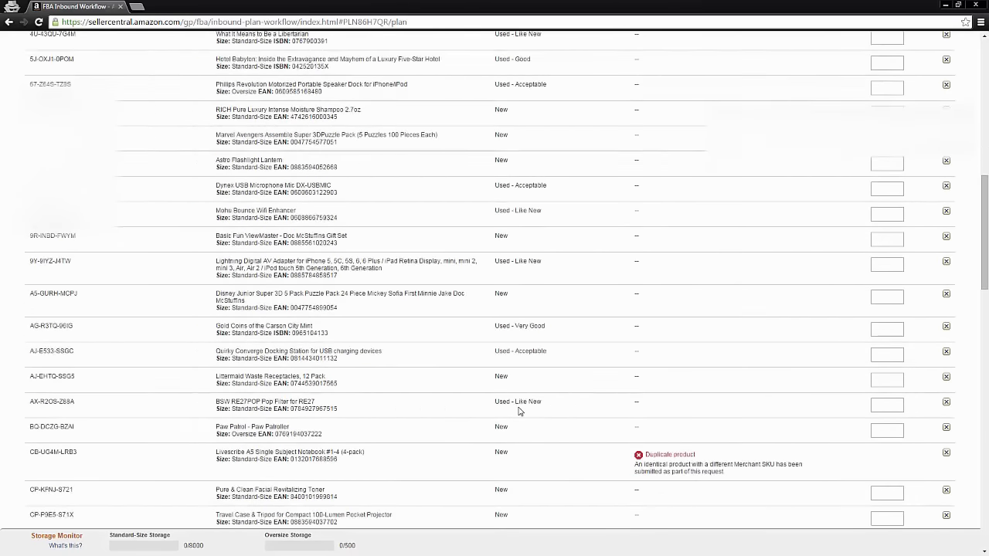
pyautogui.scroll(-4, 513, 442)
pyautogui.scroll(10, 512, 442)
pyautogui.scroll(4, 512, 442)
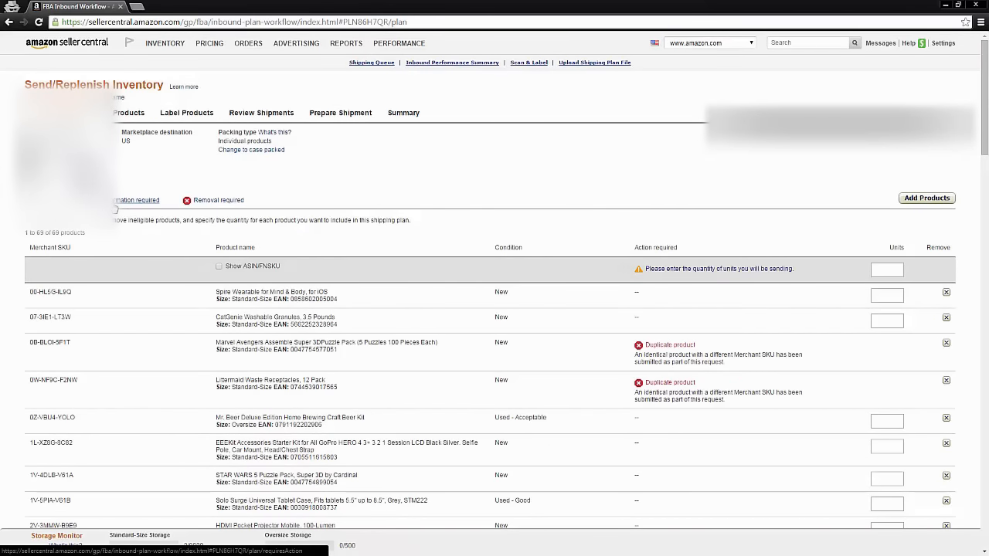
pyautogui.click(117, 205)
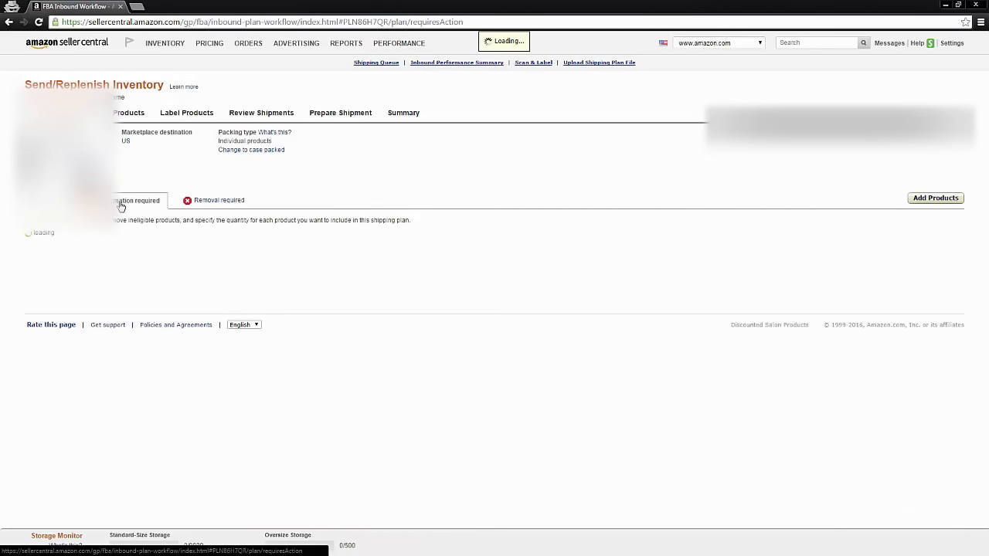
# Examine the products with information required and the duplicate product notices in their Action required entries.
pyautogui.scroll(-1, 669, 356)
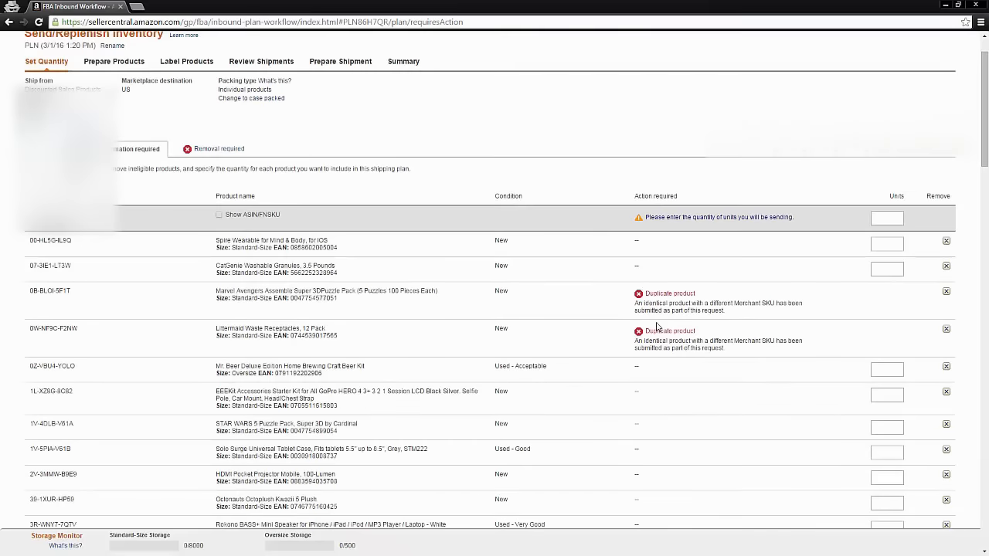
pyautogui.scroll(-12, 657, 303)
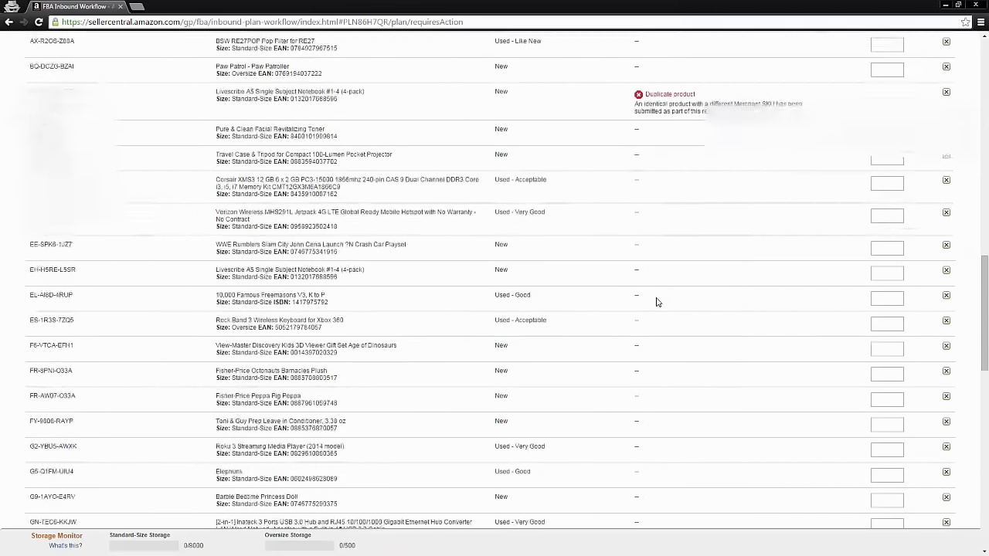
pyautogui.scroll(13, 657, 303)
pyautogui.moveTo(646, 293); pyautogui.dragTo(720, 309)
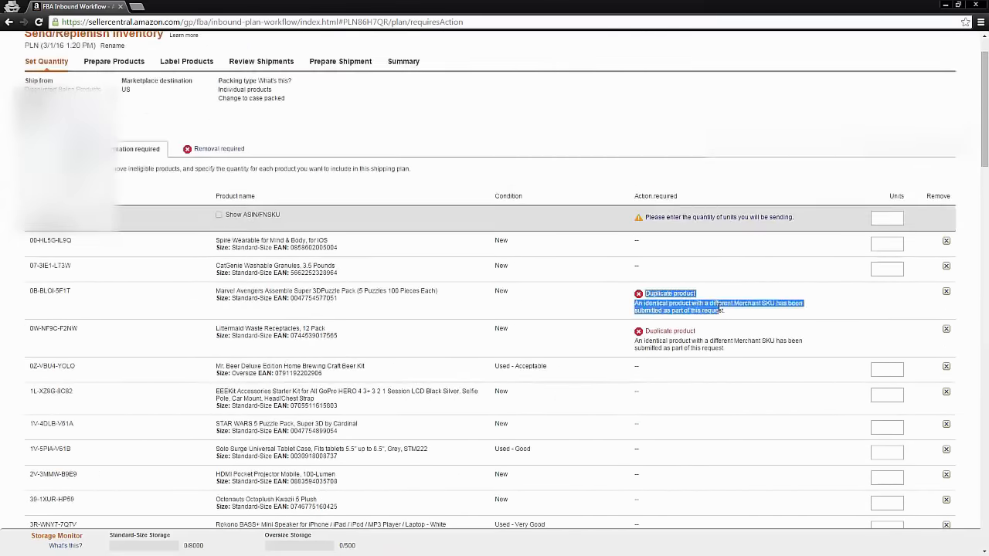
# Show only the products with removal required and remove all the duplicate products from the shipping plan.
pyautogui.click(212, 153)
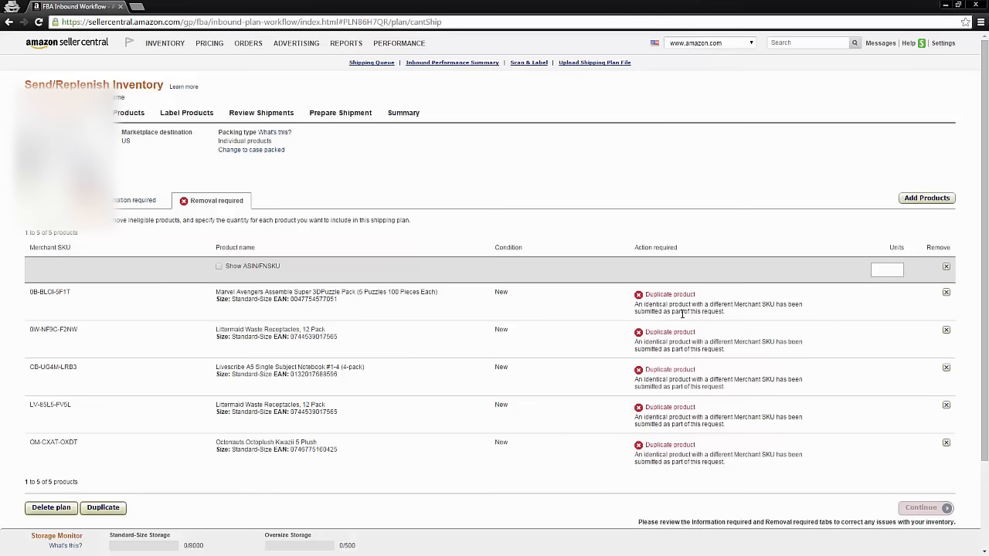
pyautogui.moveTo(645, 294); pyautogui.dragTo(695, 295)
pyautogui.click(947, 268)
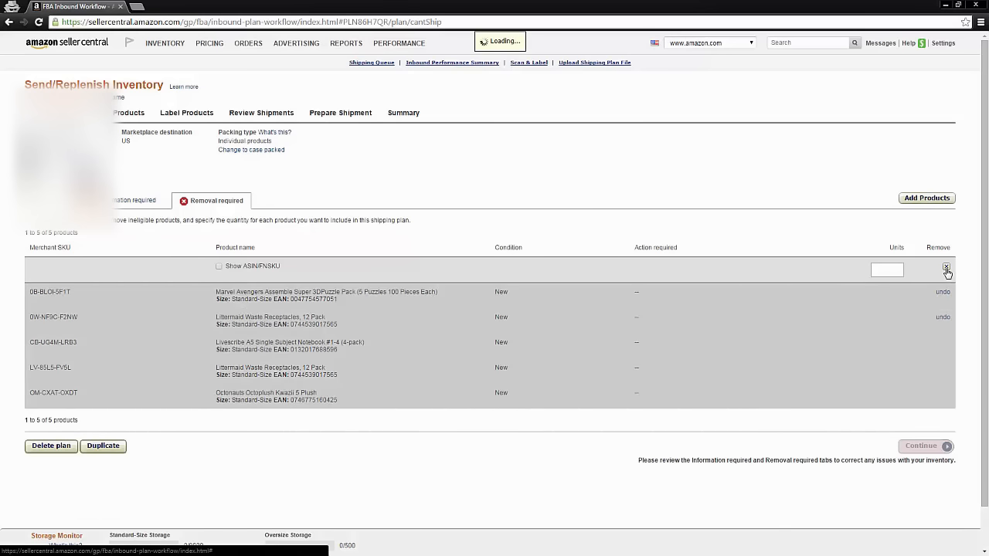
# Recheck the information-required and removal-required lists, and return to the full product list to check its product count.
pyautogui.click(144, 203)
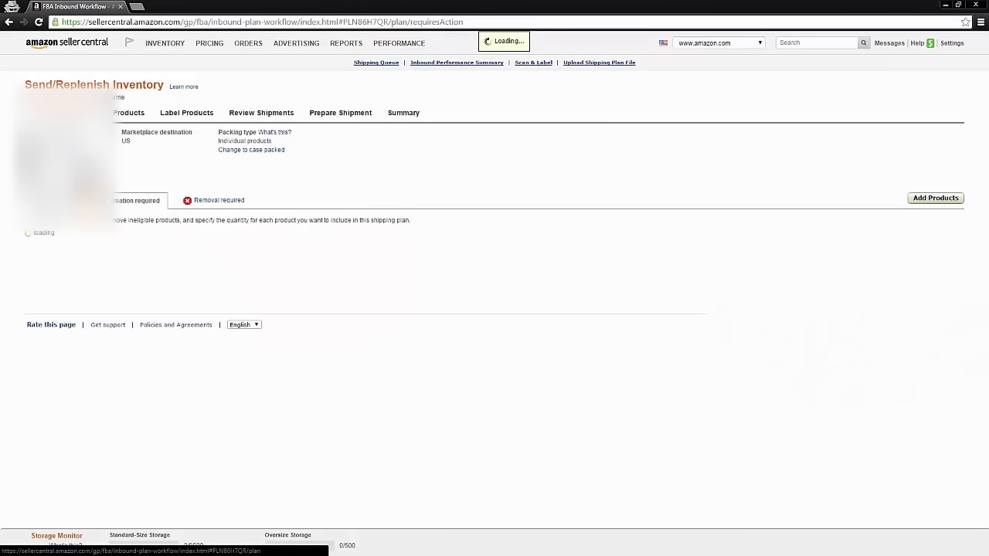
pyautogui.click(55, 201)
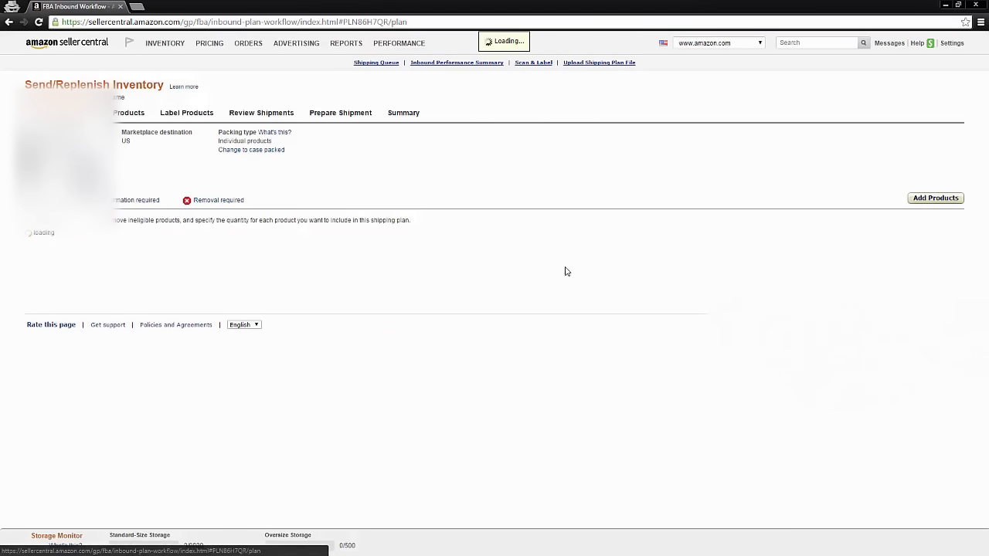
pyautogui.click(202, 200)
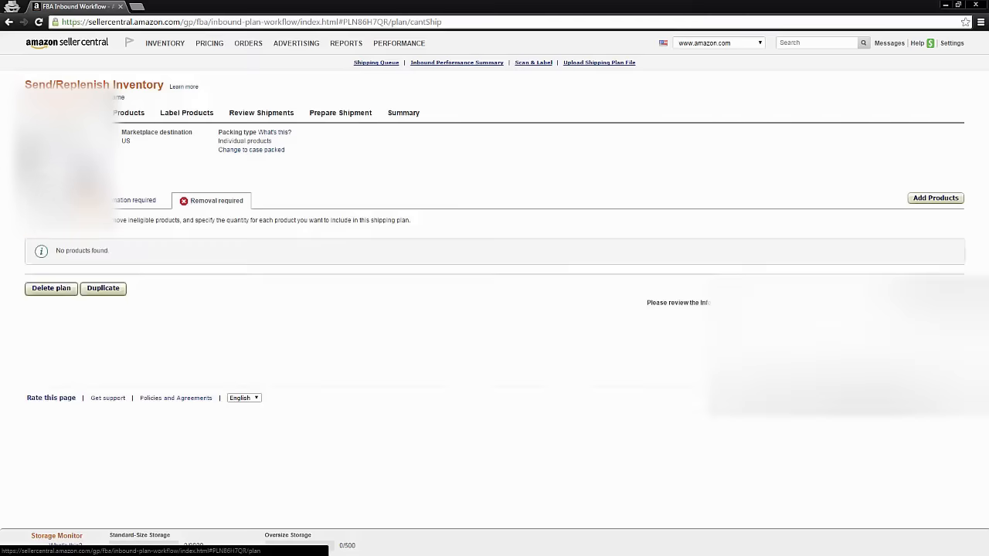
pyautogui.click(56, 200)
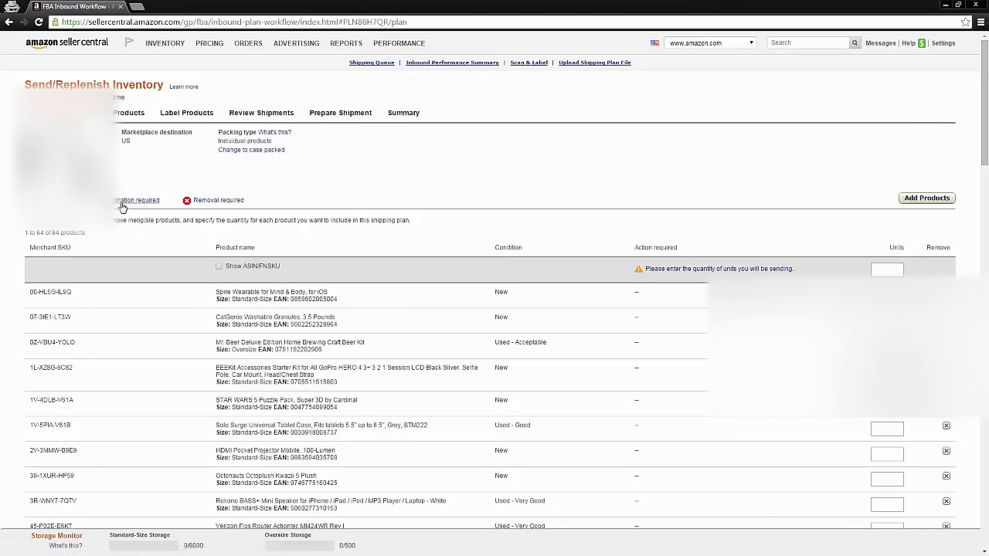
pyautogui.moveTo(82, 235); pyautogui.dragTo(35, 233)
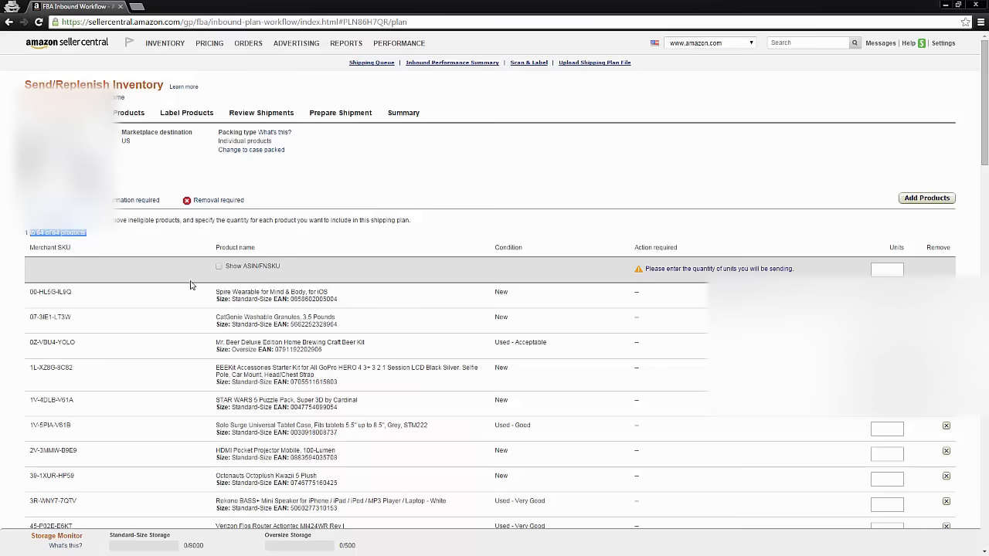
# Set the units to 1 for every product in the shipping plan at once.
pyautogui.scroll(-1, 409, 304)
pyautogui.scroll(-1, 409, 304)
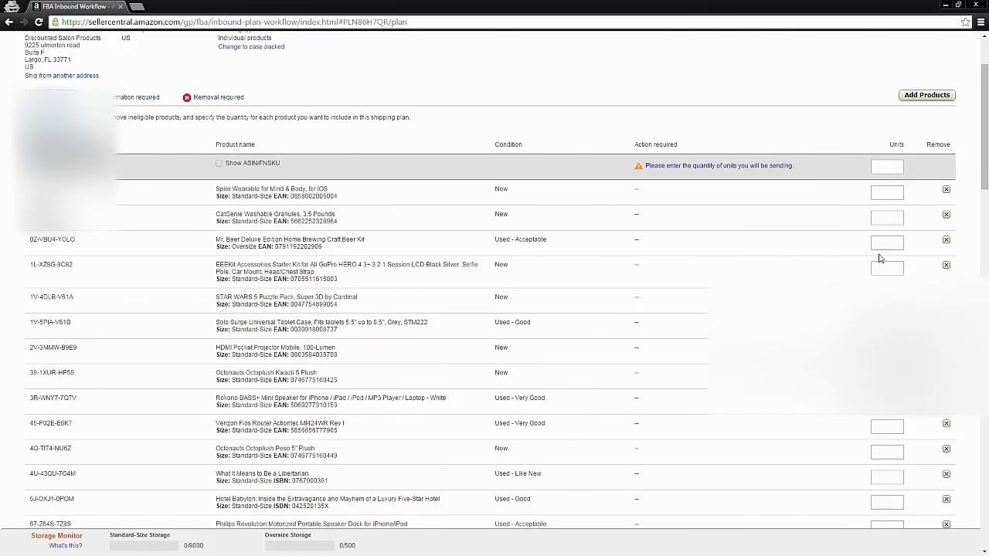
pyautogui.click(888, 167)
pyautogui.press('Tab')
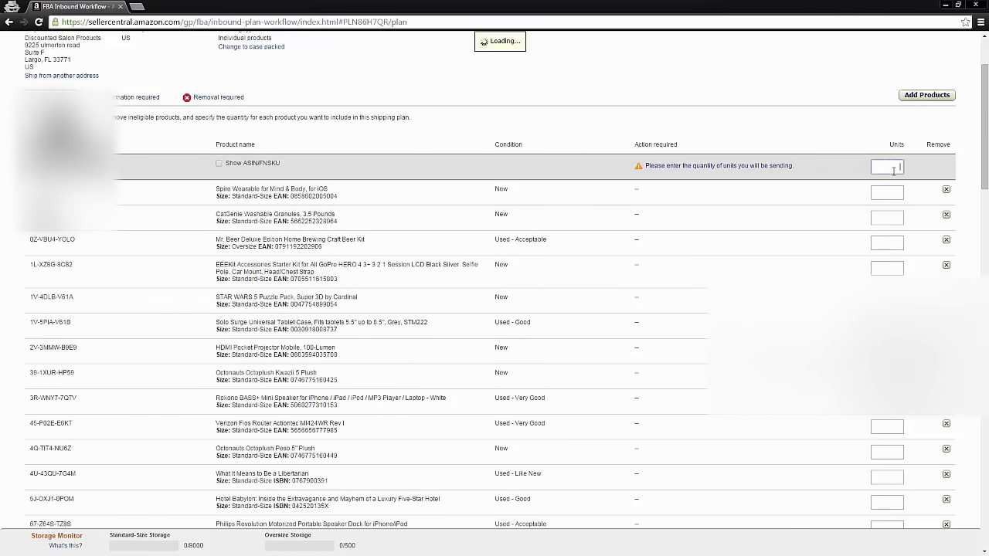
pyautogui.click(891, 171)
pyautogui.click(892, 192)
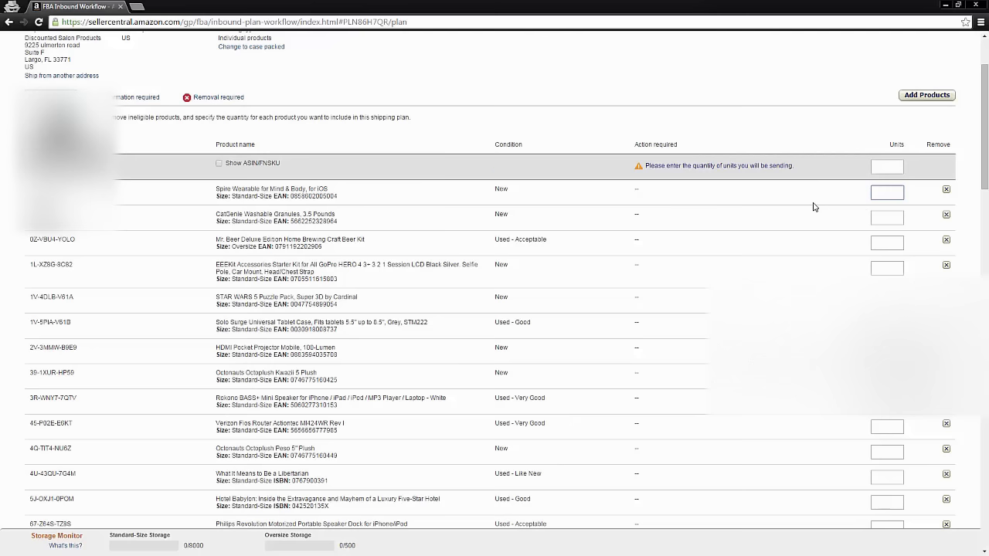
pyautogui.write('1')
pyautogui.press('Tab')
pyautogui.click(891, 242)
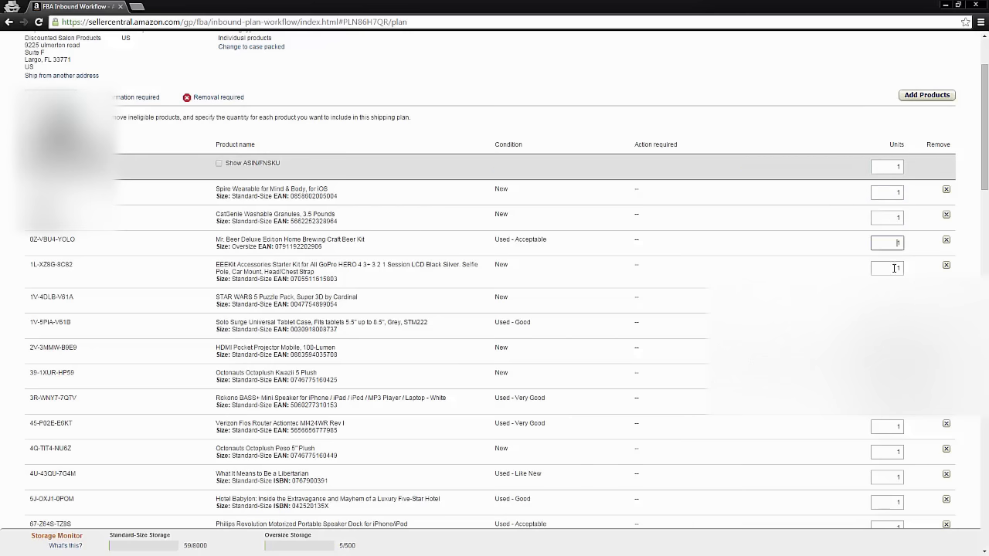
pyautogui.click(894, 268)
# Look up the Octonauts Octoplush Kwazii 5 Plush on the web and set its units to 2.
pyautogui.scroll(-2, 893, 263)
pyautogui.moveTo(888, 200); pyautogui.dragTo(908, 201)
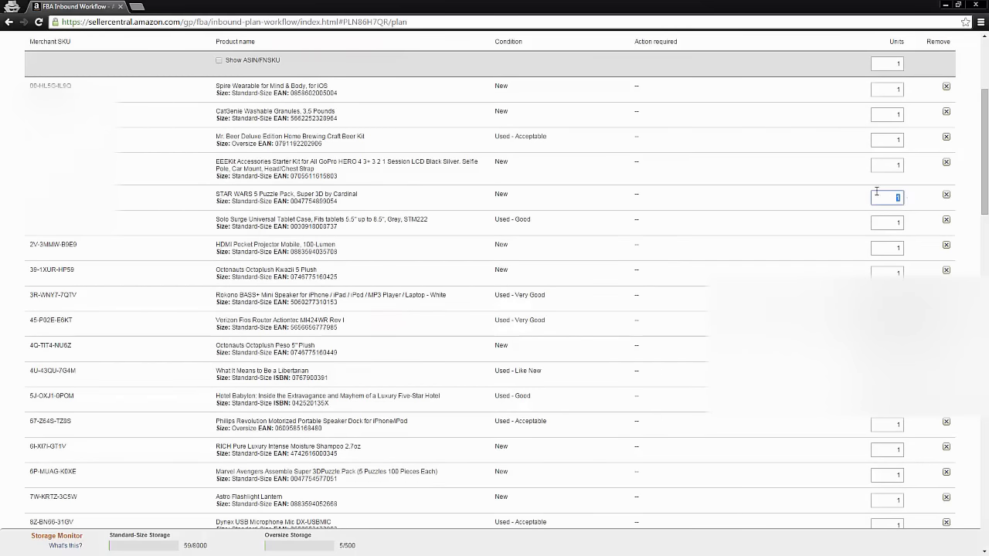
pyautogui.scroll(-1, 908, 201)
pyautogui.click(875, 200)
pyautogui.click(880, 219)
pyautogui.moveTo(328, 220); pyautogui.dragTo(206, 5)
pyautogui.click(220, 6)
pyautogui.click(882, 219)
pyautogui.press('BackSpace')
pyautogui.write('2')
pyautogui.click(884, 241)
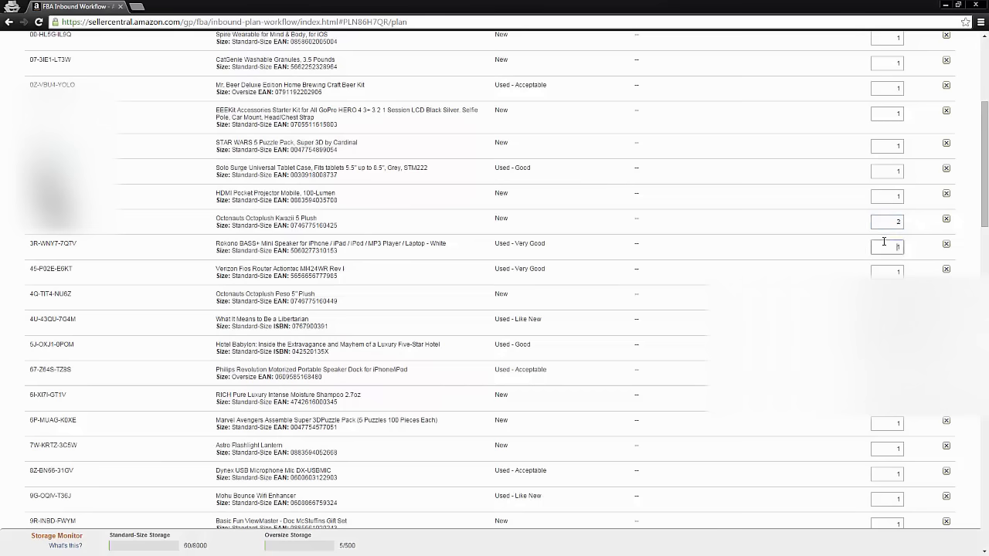
# Look up the Octonauts Octoplush Peso 5" Plush on the web and set its units to 2.
pyautogui.moveTo(315, 294); pyautogui.dragTo(215, 294)
pyautogui.moveTo(255, 294); pyautogui.dragTo(205, 5)
pyautogui.click(222, 6)
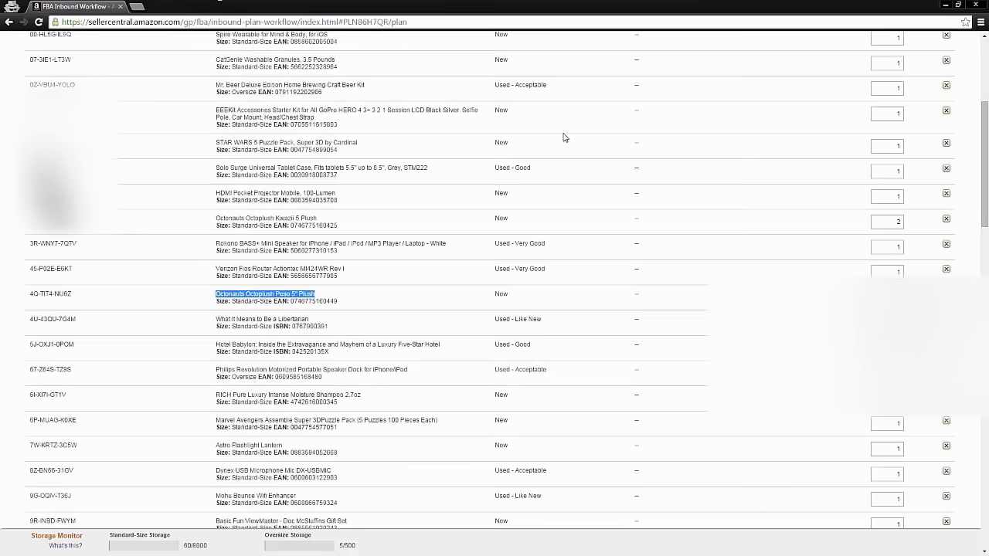
pyautogui.click(884, 297)
pyautogui.press('BackSpace')
pyautogui.write('2')
pyautogui.click(884, 321)
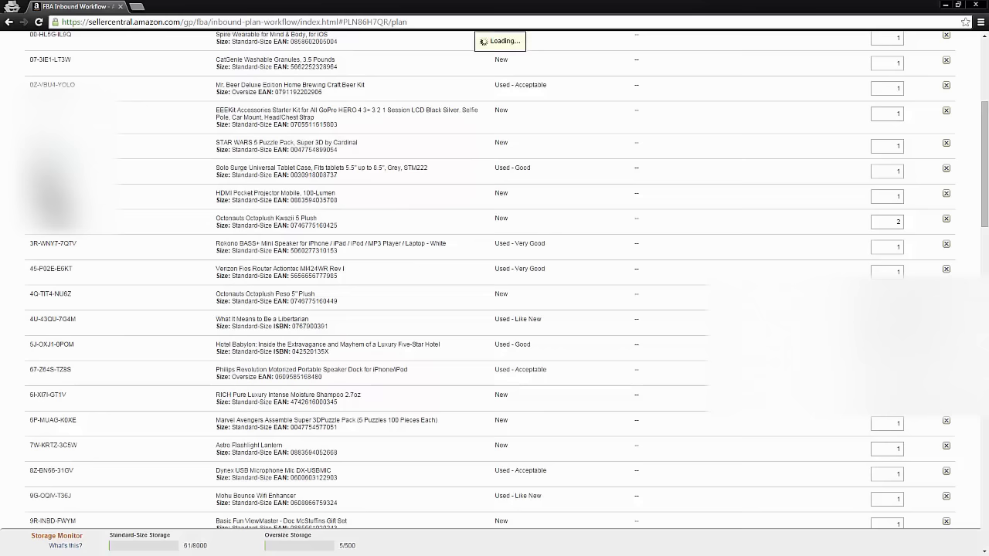
# Set the units of the Marvel Avengers Assemble Super 3DPuzzle Pack to 2.
pyautogui.scroll(-1, 884, 321)
pyautogui.doubleClick(395, 370)
pyautogui.click(884, 372)
pyautogui.press('BackSpace')
pyautogui.write('2')
pyautogui.click(884, 396)
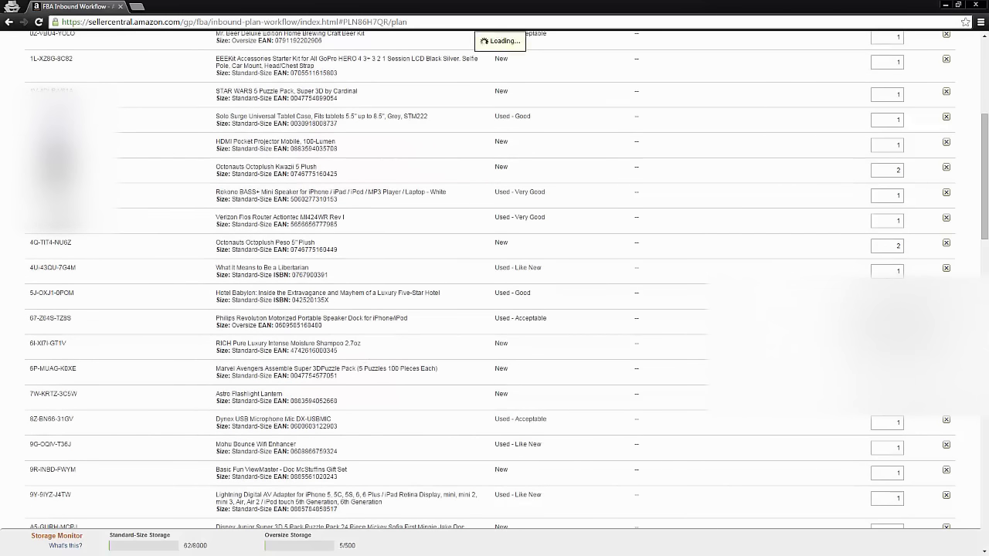
# Set the units to 2 for the Basic Fun ViewMaster Doc McStuffins Gift Set and 3 for the Littermaid Waste Receptacles.
pyautogui.scroll(-2, 884, 394)
pyautogui.scroll(-2, 366, 308)
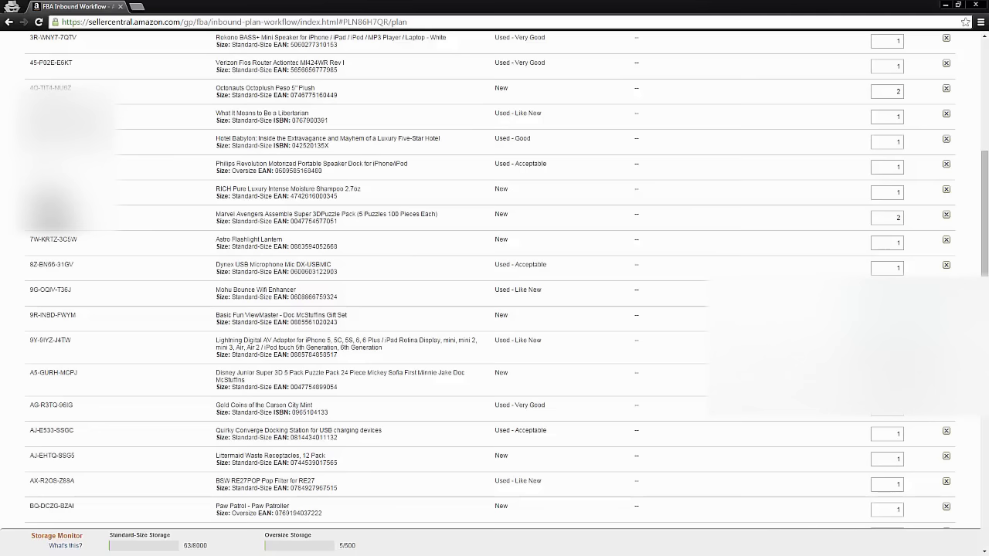
pyautogui.scroll(-2, 495, 309)
pyautogui.scroll(-2, 495, 309)
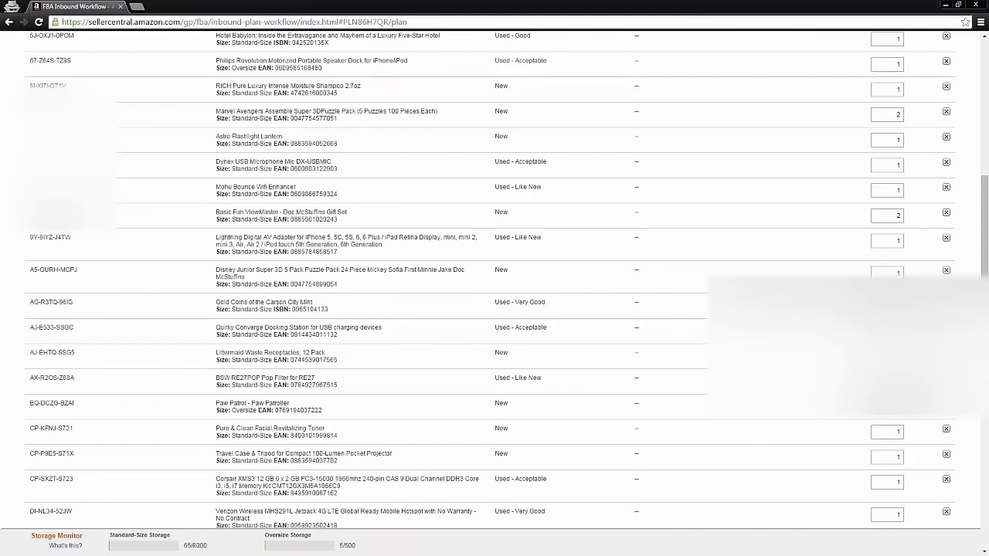
# Look up Paw Patrol - Paw Patroller on the web and its Amazon page, and remove it from the shipping plan.
pyautogui.scroll(-2, 304, 358)
pyautogui.moveTo(291, 302); pyautogui.dragTo(216, 301)
pyautogui.moveTo(239, 301); pyautogui.dragTo(203, 4)
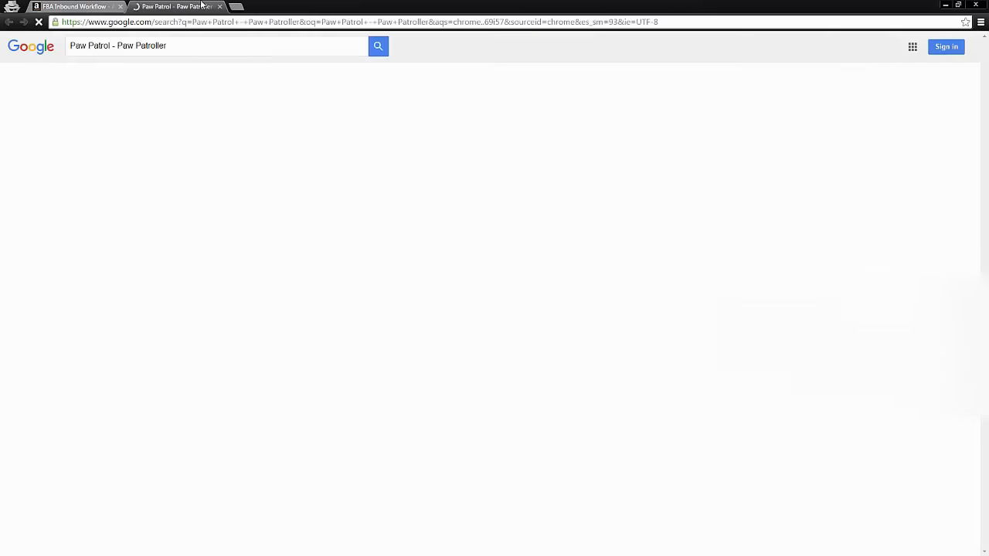
pyautogui.click(219, 6)
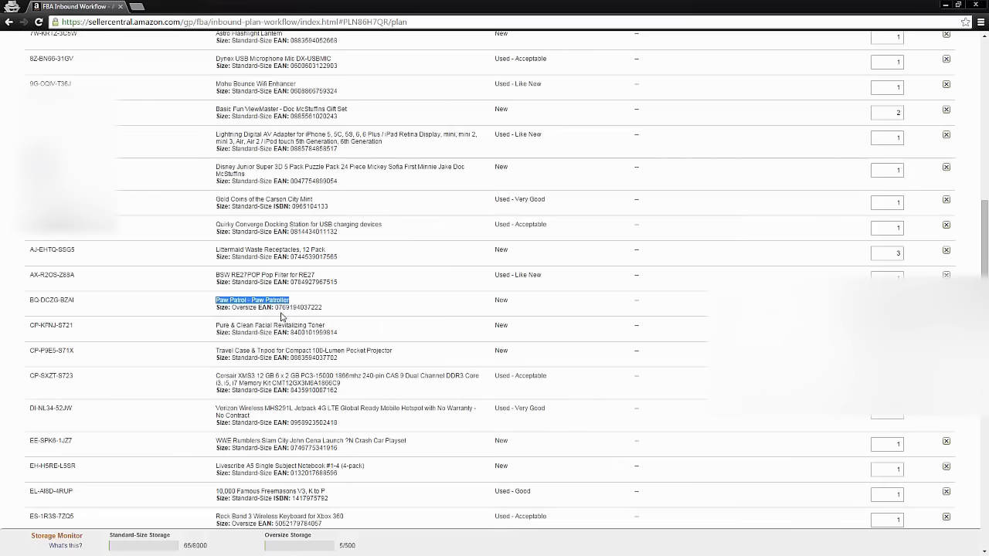
pyautogui.moveTo(278, 300); pyautogui.dragTo(209, 7)
pyautogui.click(197, 244)
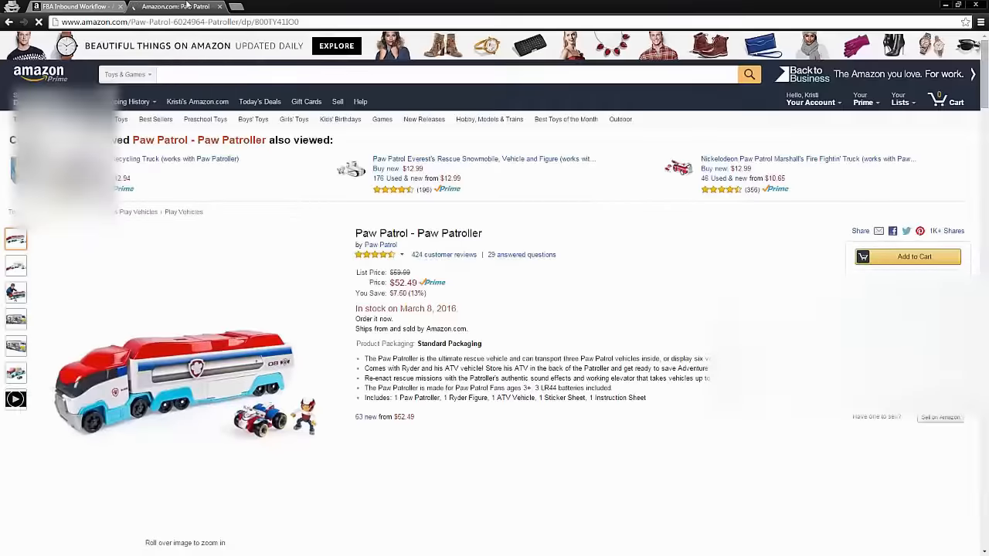
pyautogui.hotkey('ctrl', 'w')
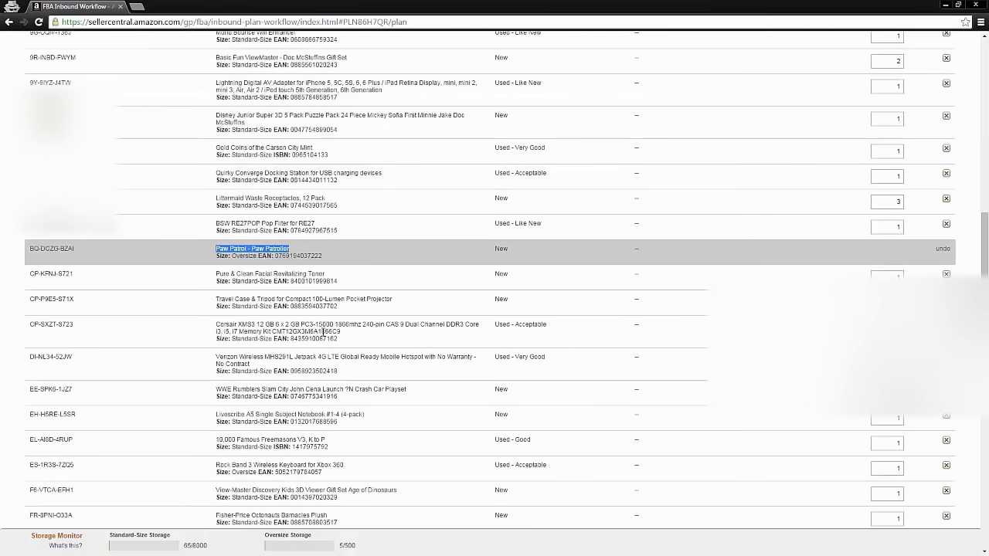
# Set the units to 2 for the View-Master Discovery Kids 3D Viewer Gift Set and the Fisher-Price Octonauts Barnacles Plush.
pyautogui.scroll(-1, 433, 336)
pyautogui.moveTo(398, 312); pyautogui.dragTo(400, 306)
pyautogui.scroll(-1, 394, 301)
pyautogui.scroll(-2, 323, 313)
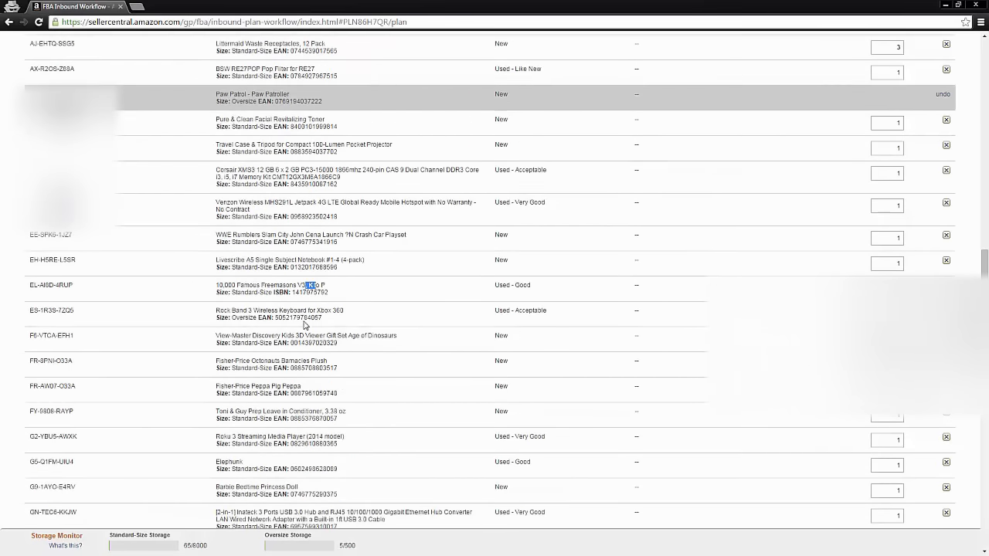
pyautogui.moveTo(331, 284); pyautogui.dragTo(215, 312)
pyautogui.click(902, 285)
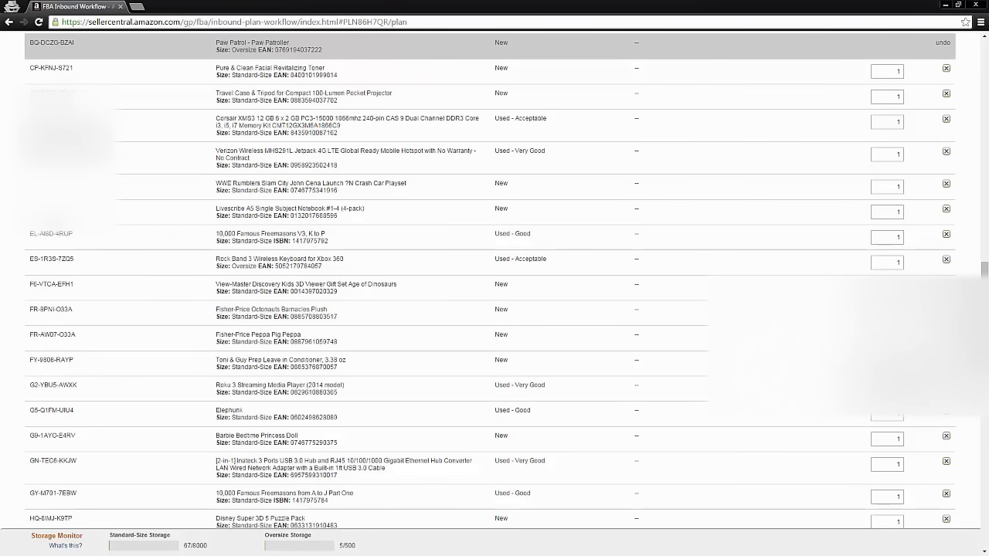
# Look up the Barbie Bedtime Princess Doll on the web and set its units to 4.
pyautogui.scroll(1, 490, 280)
pyautogui.moveTo(266, 388); pyautogui.dragTo(302, 387)
pyautogui.scroll(-3, 253, 327)
pyautogui.moveTo(231, 339); pyautogui.dragTo(289, 6)
pyautogui.click(889, 337)
pyautogui.write('4')
# Look up the Disney Super 3D 5 Puzzle Pack by its EAN on Barcode Lookup and return to the plan.
pyautogui.scroll(-2, 378, 364)
pyautogui.doubleClick(311, 320)
pyautogui.click(184, 126)
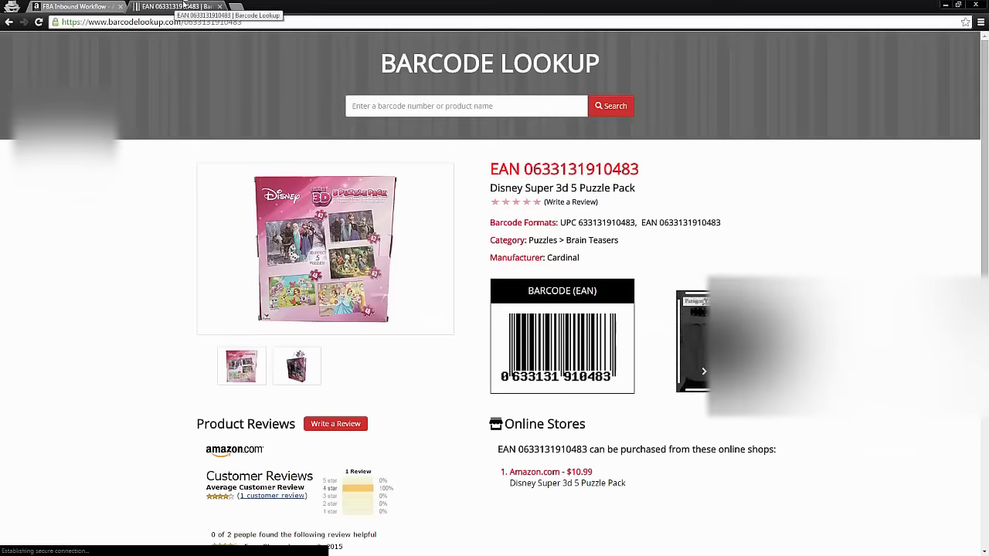
pyautogui.click(219, 6)
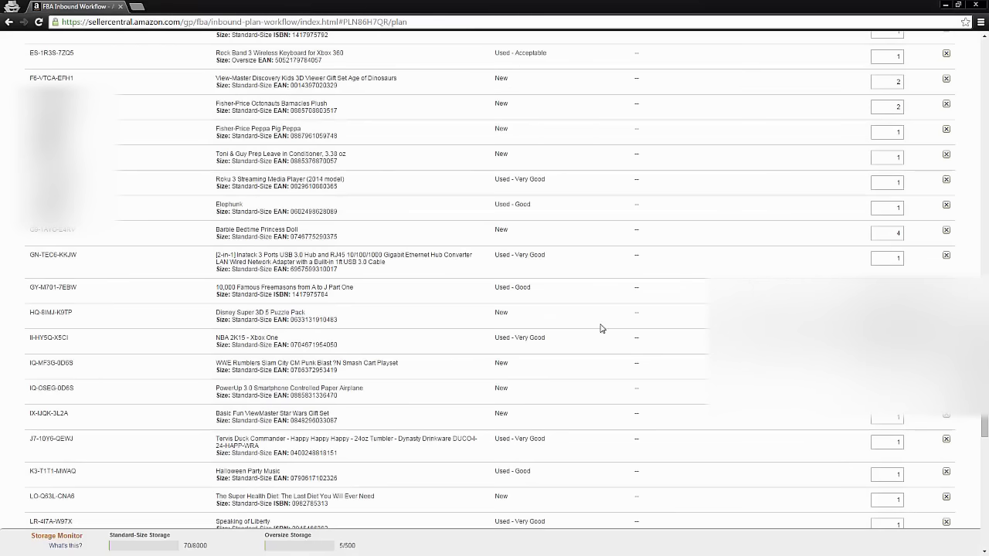
# Set the units of the Basic Fun ViewMaster Star Wars Gift Set to 2.
pyautogui.scroll(-3, 347, 320)
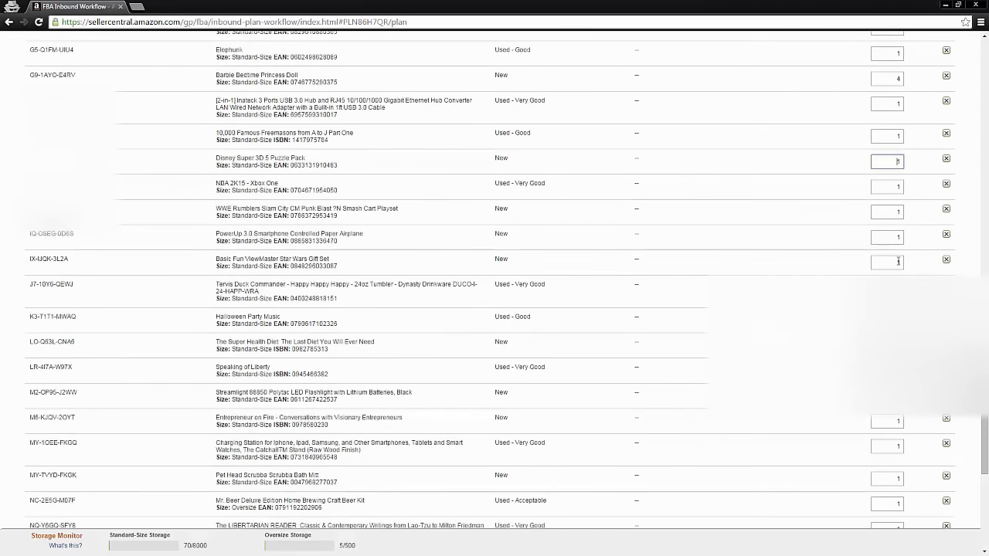
pyautogui.doubleClick(898, 261)
pyautogui.write('2')
pyautogui.click(372, 286)
# Set the units to 20 for Entrepreneur on Fire and 4 for the Pet Head Scrubba Scrubba Bath Mitt.
pyautogui.scroll(-3, 313, 324)
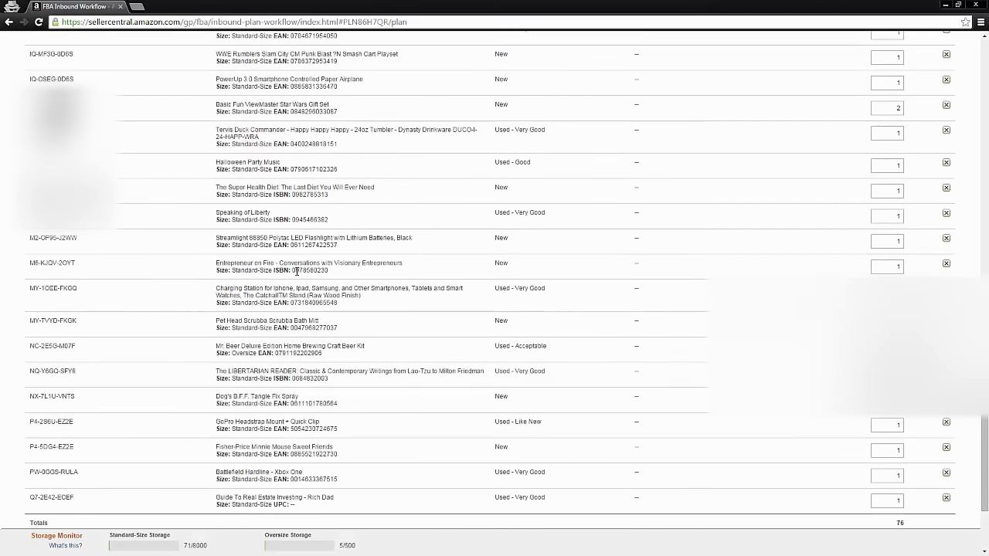
pyautogui.doubleClick(898, 267)
pyautogui.write('20')
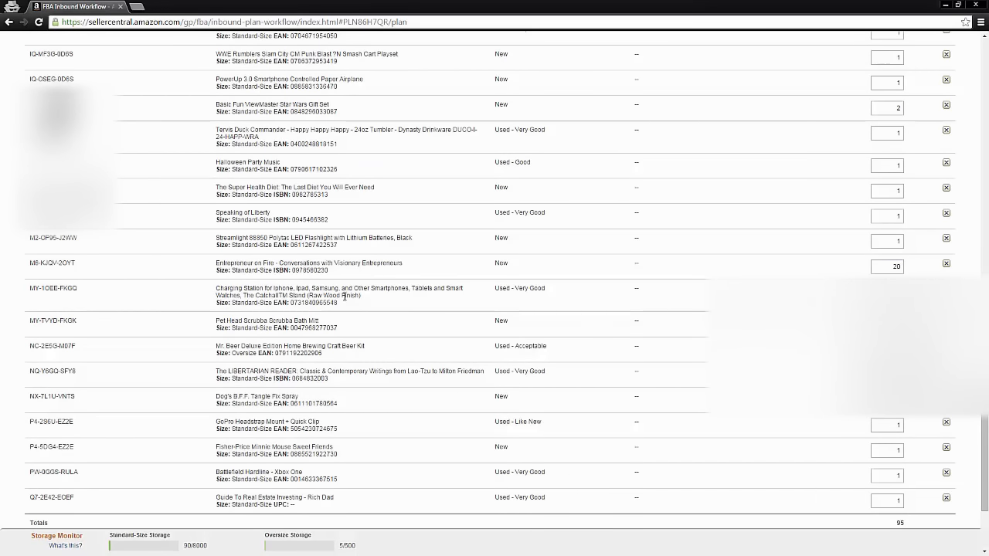
pyautogui.scroll(-1, 344, 296)
pyautogui.press('Tab')
pyautogui.press('Tab')
pyautogui.write('4')
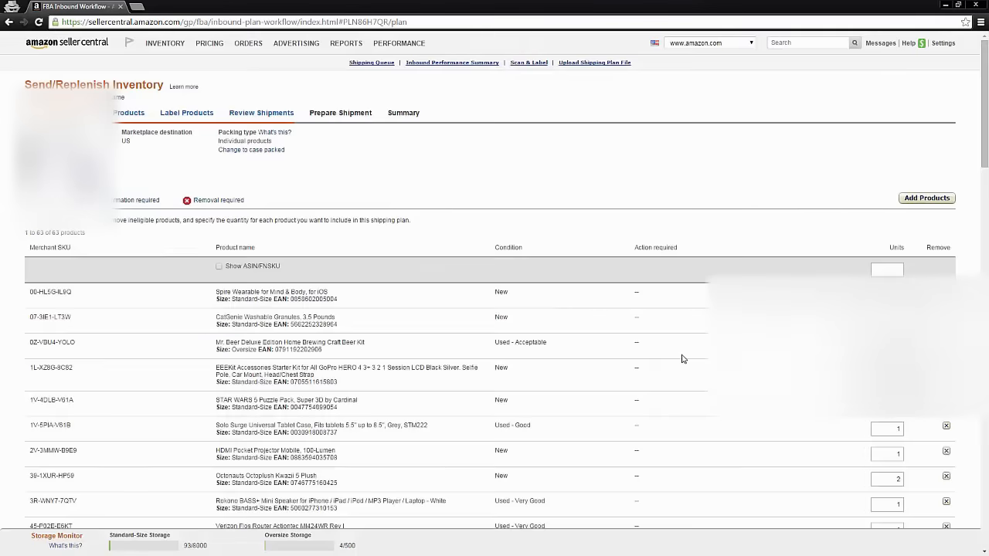
# Check the unit quantities across the whole product list and continue the plan to the product preparation stage.
pyautogui.scroll(-15, 683, 349)
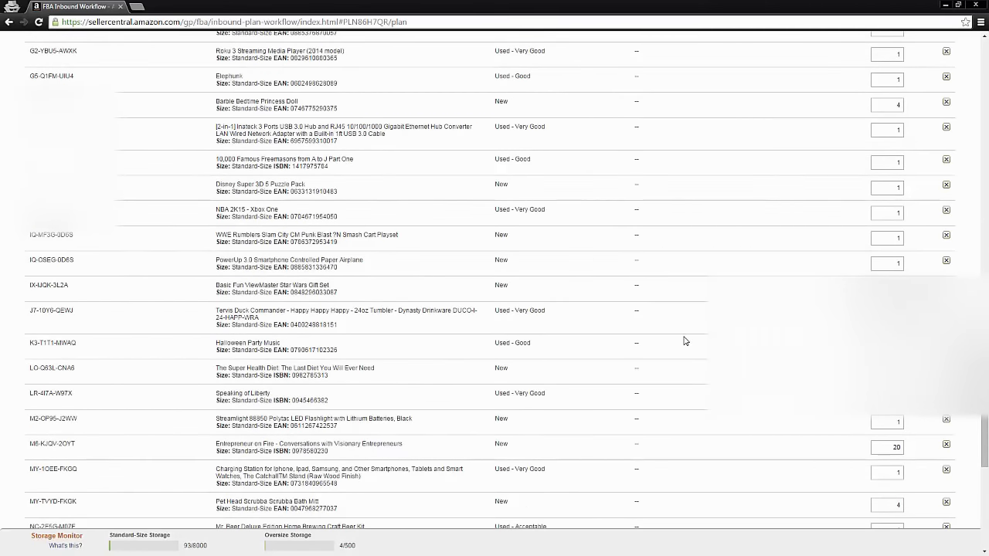
pyautogui.scroll(4, 646, 308)
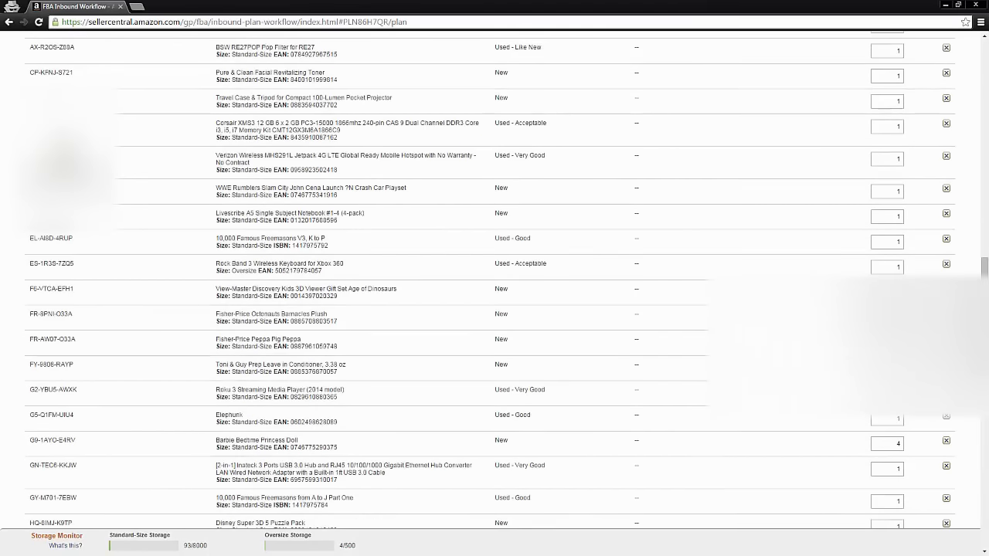
pyautogui.scroll(-12, 935, 433)
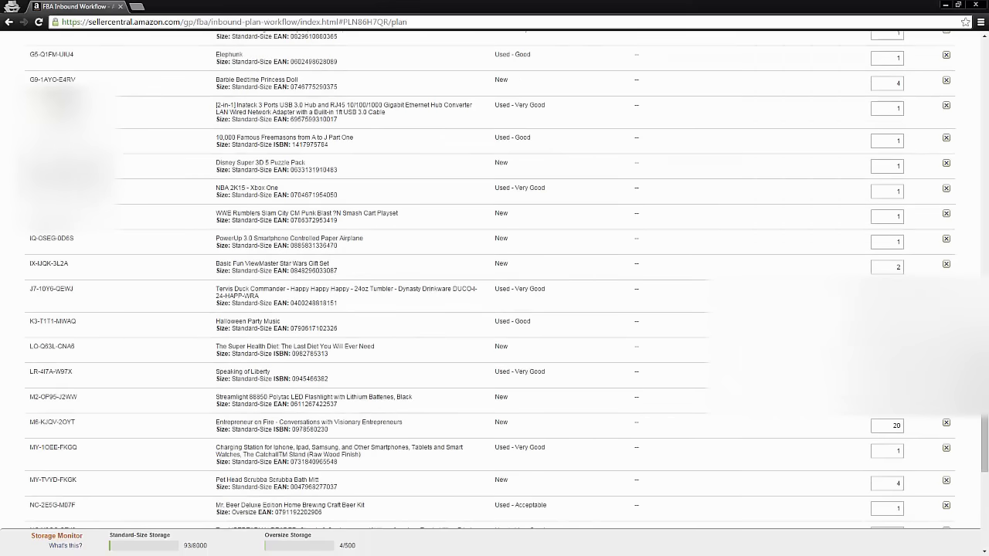
pyautogui.click(934, 417)
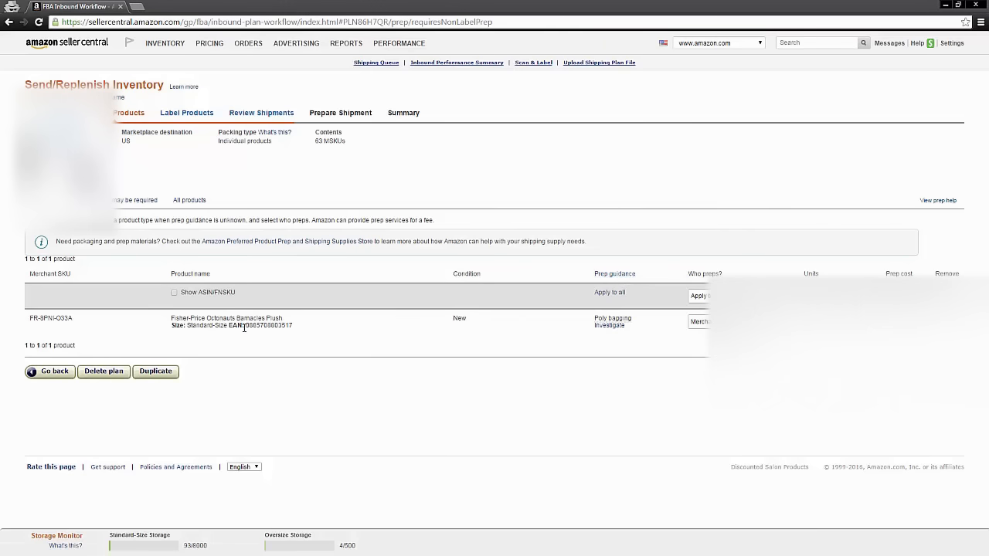
# Read the poly bagging prep guidance for the Fisher-Price Octonauts Barnacles Plush.
pyautogui.moveTo(284, 319); pyautogui.dragTo(168, 319)
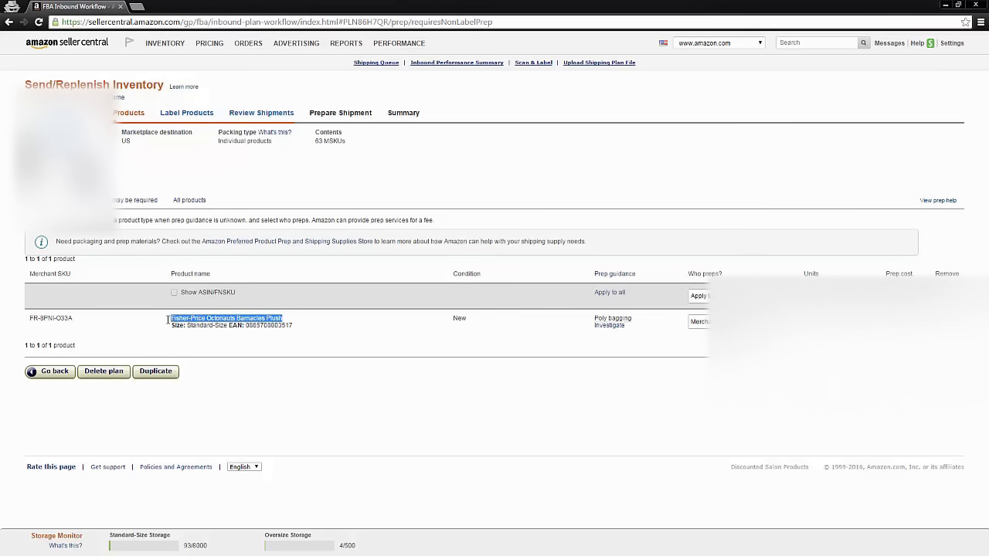
pyautogui.moveTo(621, 325)
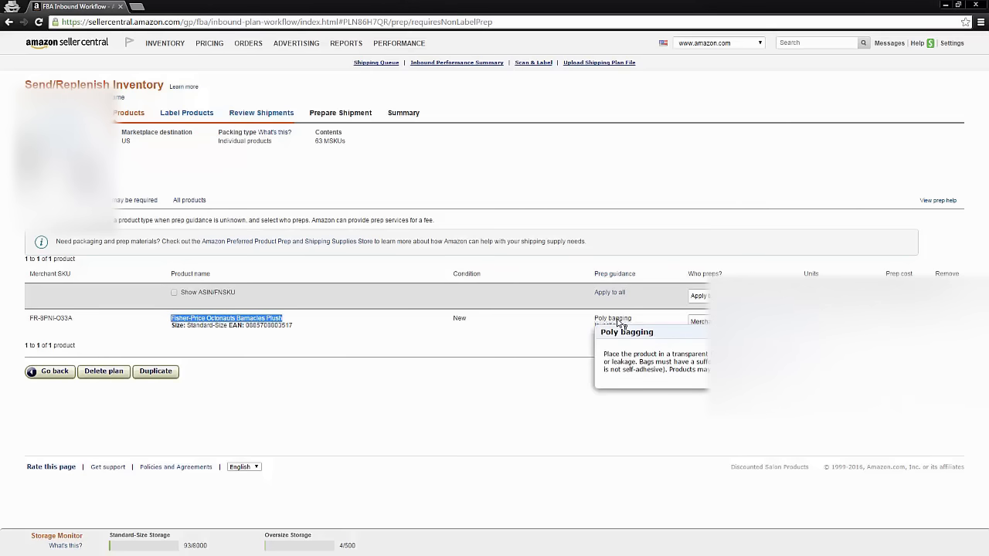
pyautogui.click(540, 329)
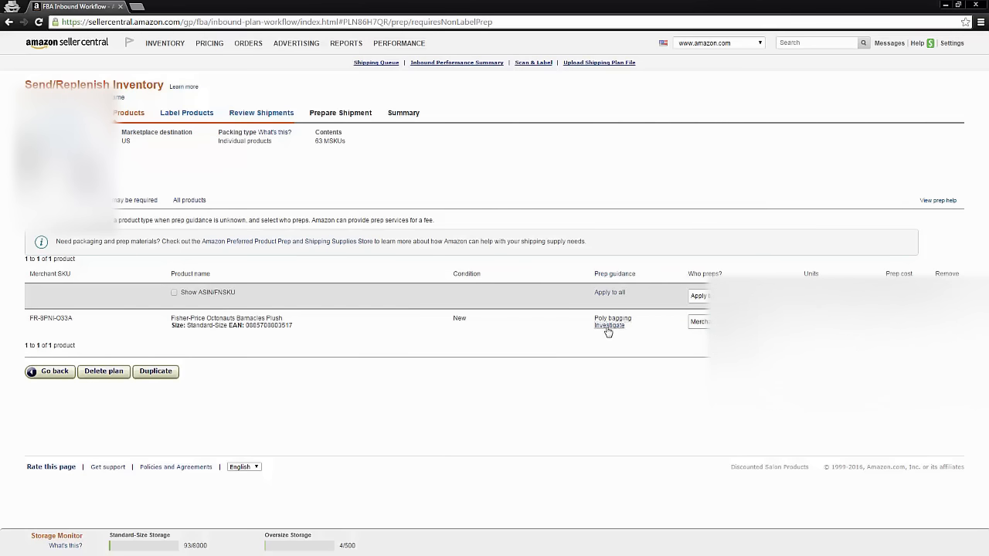
# Assign prep of the Fisher-Price Octonauts Barnacles Plush to Amazon and save agreement to the FBA Prep Service terms.
pyautogui.click(699, 322)
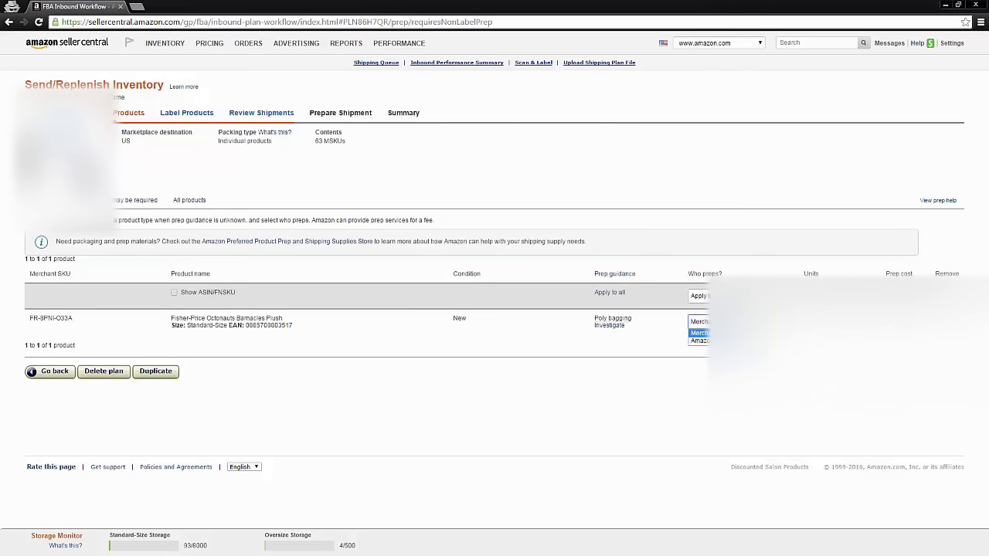
pyautogui.click(700, 333)
pyautogui.click(699, 321)
pyautogui.click(699, 340)
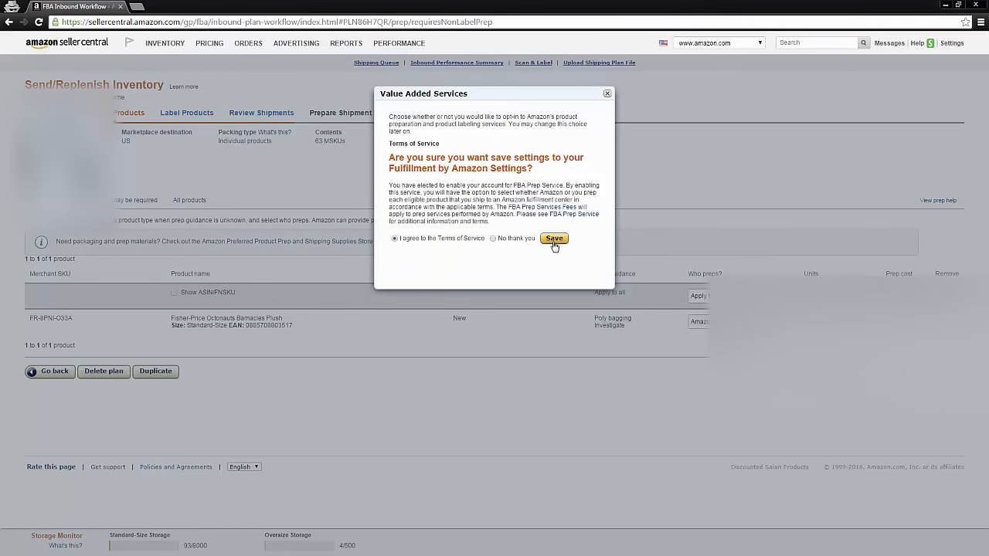
pyautogui.click(553, 241)
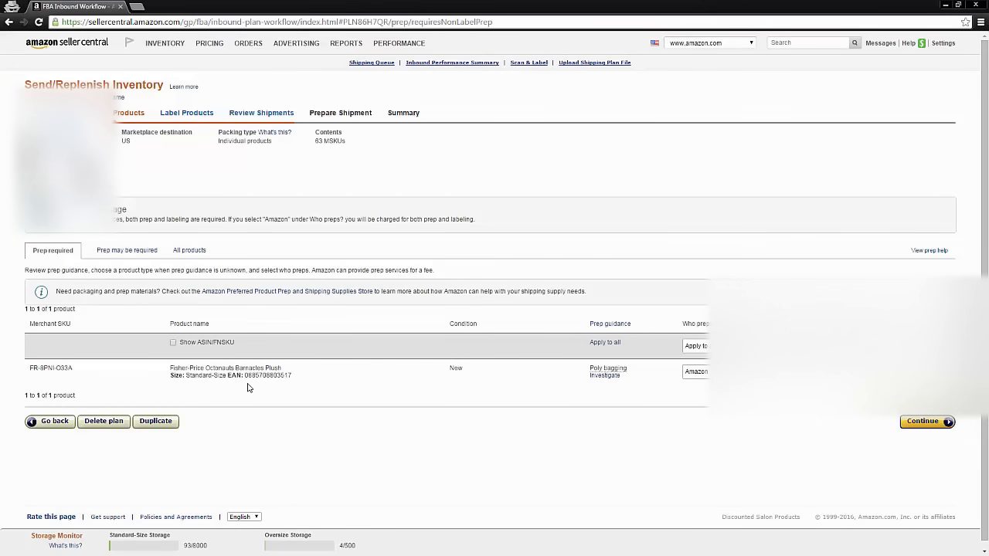
# Assign prep of the Fisher-Price Octonauts Barnacles Plush to Merchant and continue to product labeling.
pyautogui.moveTo(283, 369); pyautogui.dragTo(171, 368)
pyautogui.click(695, 372)
pyautogui.click(696, 392)
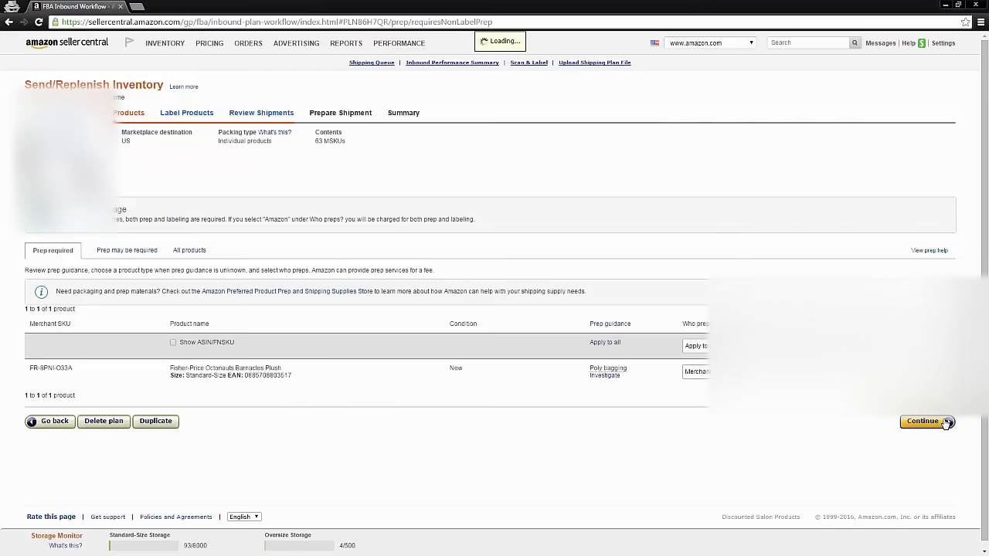
pyautogui.click(946, 422)
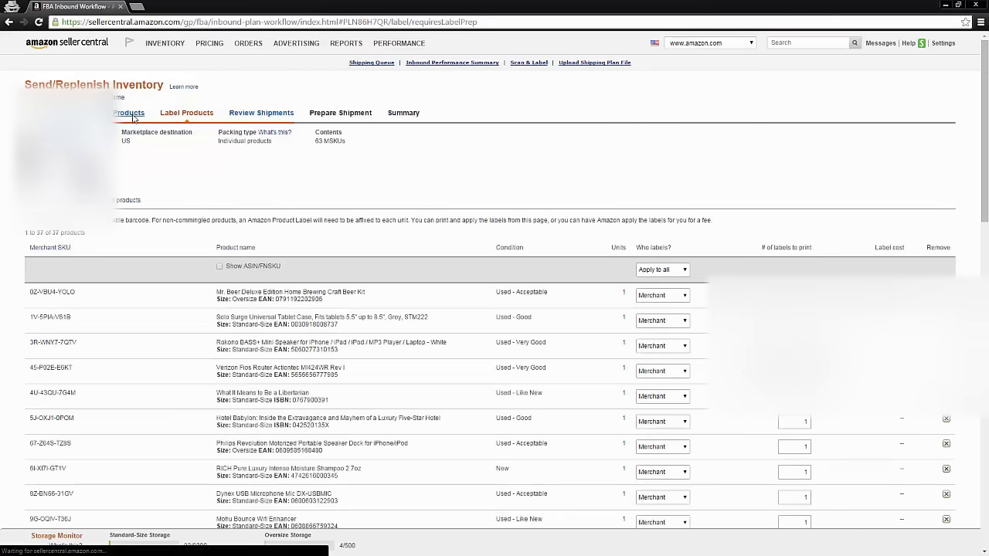
# Go back to product preparation, look through the items that may require prep, and return to product labeling.
pyautogui.click(130, 114)
pyautogui.click(136, 251)
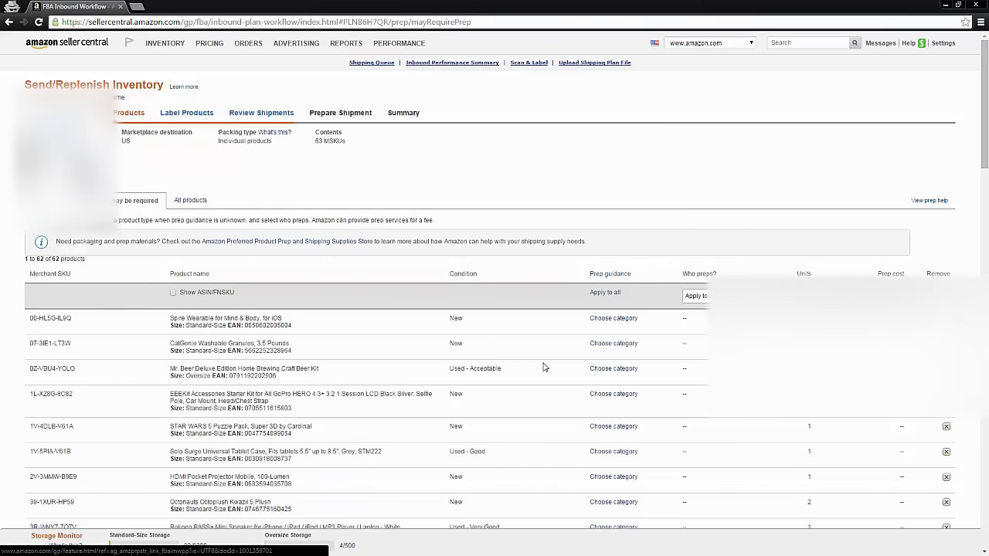
pyautogui.scroll(-3, 620, 340)
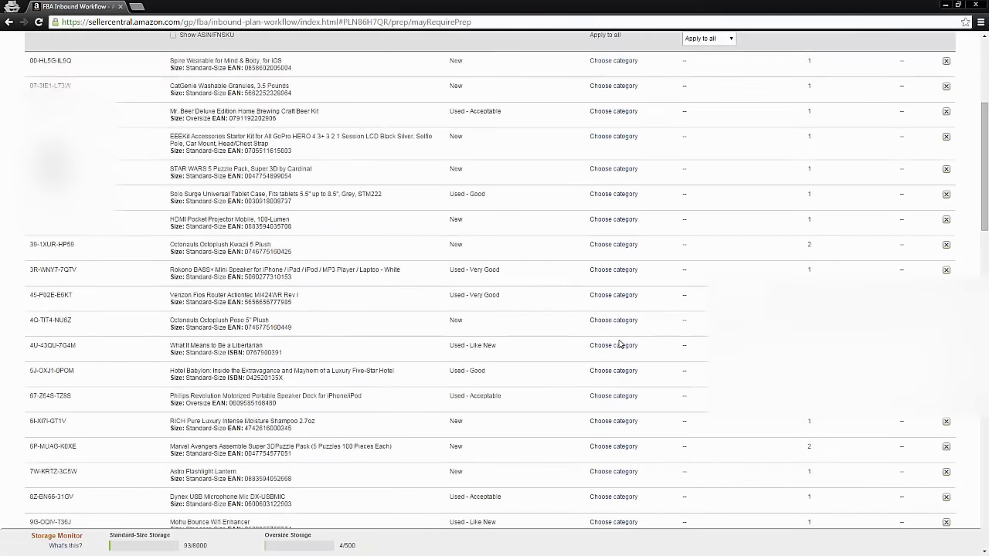
pyautogui.scroll(-4, 611, 454)
pyautogui.scroll(8, 612, 456)
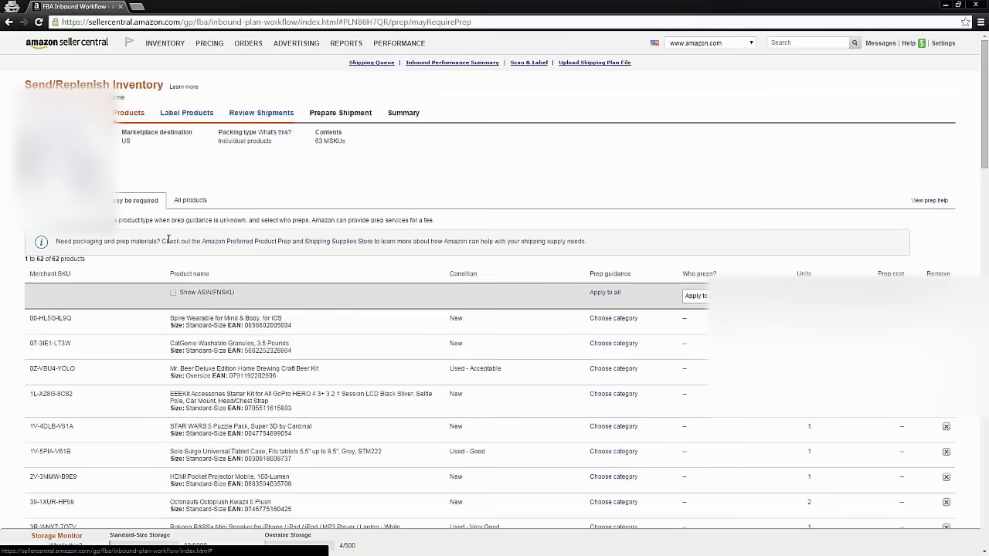
pyautogui.click(185, 201)
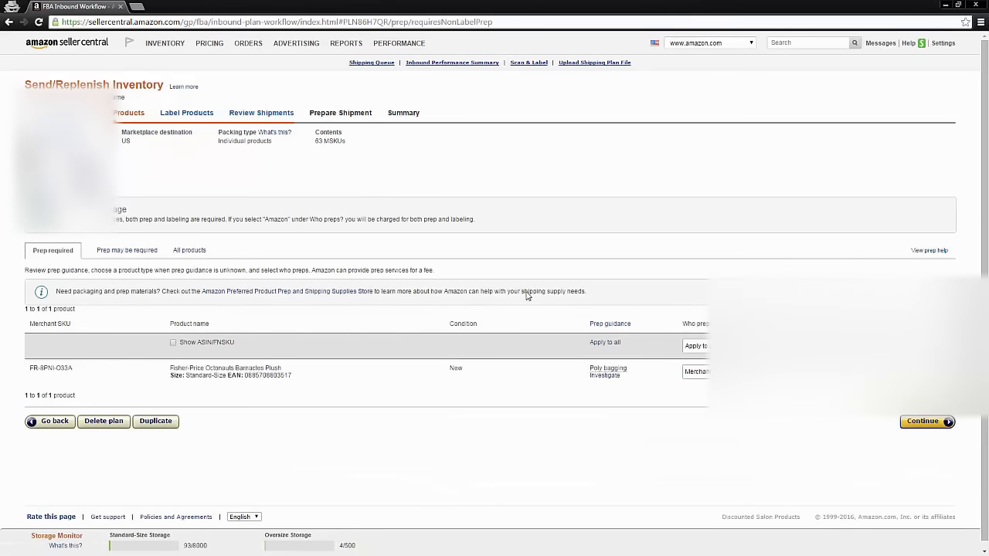
pyautogui.click(905, 419)
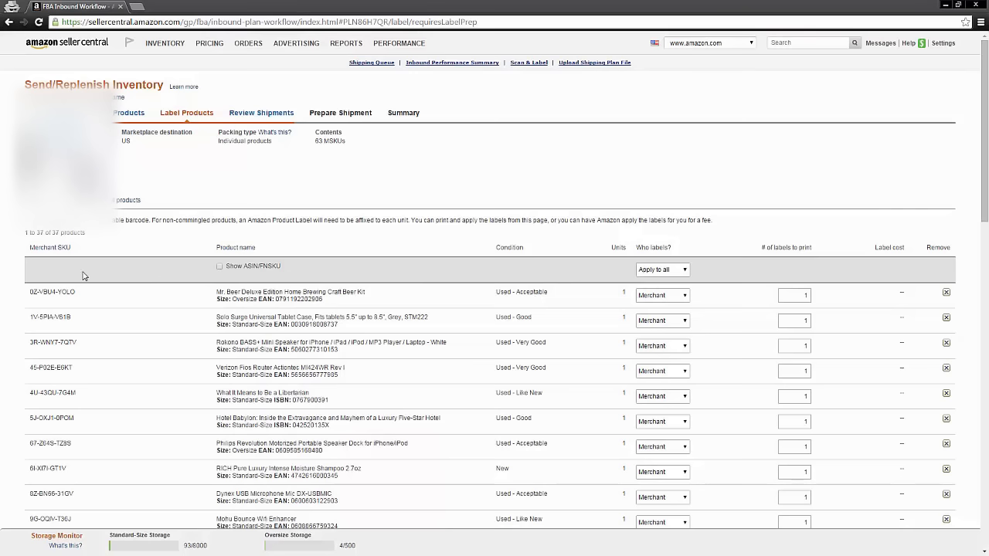
# List all products for labeling and set 1 label each for Spire Wearable, CatGenie Granules, EEEKit Starter Kit and STAR WARS 5 Puzzle Pack.
pyautogui.click(118, 204)
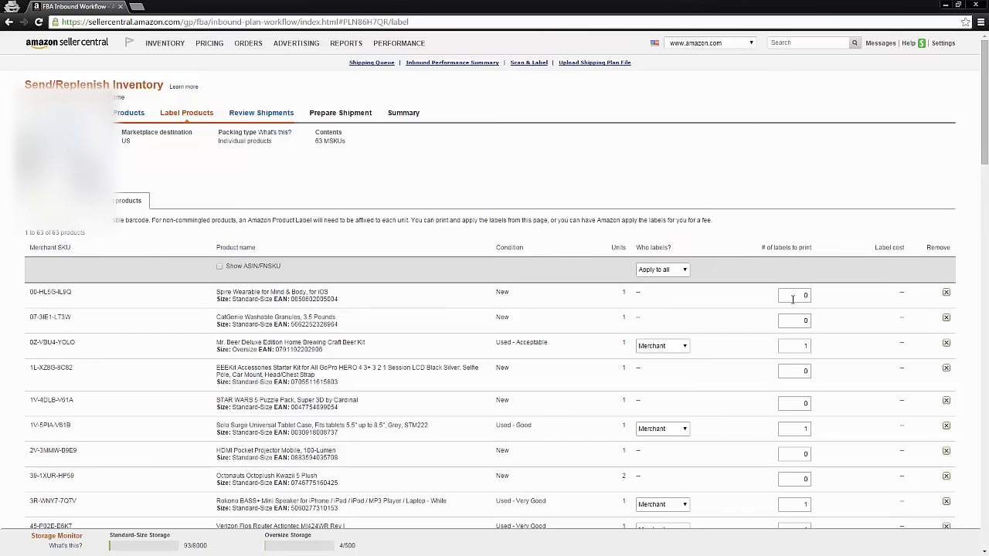
pyautogui.click(798, 297)
pyautogui.click(805, 322)
pyautogui.press('BackSpace')
pyautogui.write('1')
pyautogui.click(798, 374)
pyautogui.press('BackSpace')
pyautogui.write('1')
pyautogui.press('Tab')
pyautogui.write('1')
pyautogui.doubleClick(628, 344)
# Set the labels to print to 1 for the HDMI Pocket Projector and 2 each for the Octonauts Kwazii and Peso plushes.
pyautogui.scroll(-1, 802, 391)
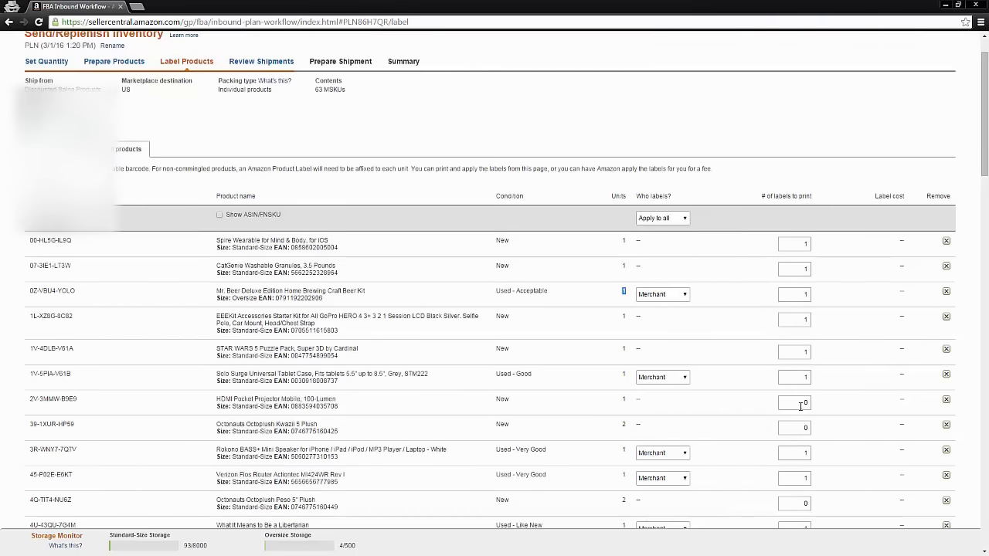
pyautogui.click(803, 403)
pyautogui.press('BackSpace')
pyautogui.write('1')
pyautogui.press('Tab')
pyautogui.write('2')
pyautogui.scroll(-1, 799, 464)
pyautogui.doubleClick(798, 454)
pyautogui.write('2')
# Set the labels to print to 2 for the Marvel Avengers puzzle pack and 1 for the Astro Flashlight Lantern.
pyautogui.scroll(-2, 812, 453)
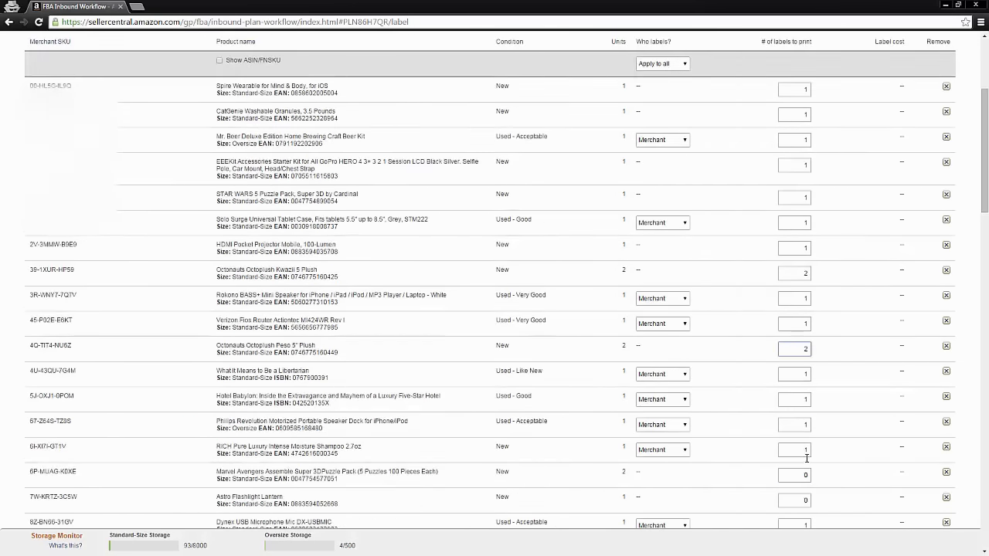
pyautogui.doubleClick(804, 476)
pyautogui.write('2')
pyautogui.scroll(-1, 819, 485)
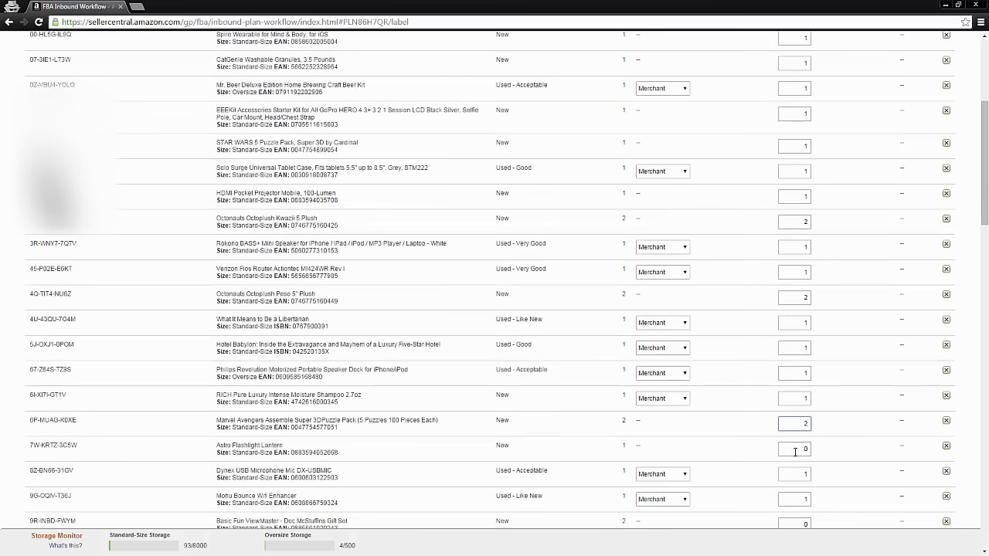
pyautogui.doubleClick(796, 449)
pyautogui.write('1')
# Set the labels to print to 2 for the ViewMaster Doc McStuffins Gift Set and 3 for the Littermaid Waste Receptacles.
pyautogui.scroll(-3, 819, 467)
pyautogui.scroll(-1, 798, 465)
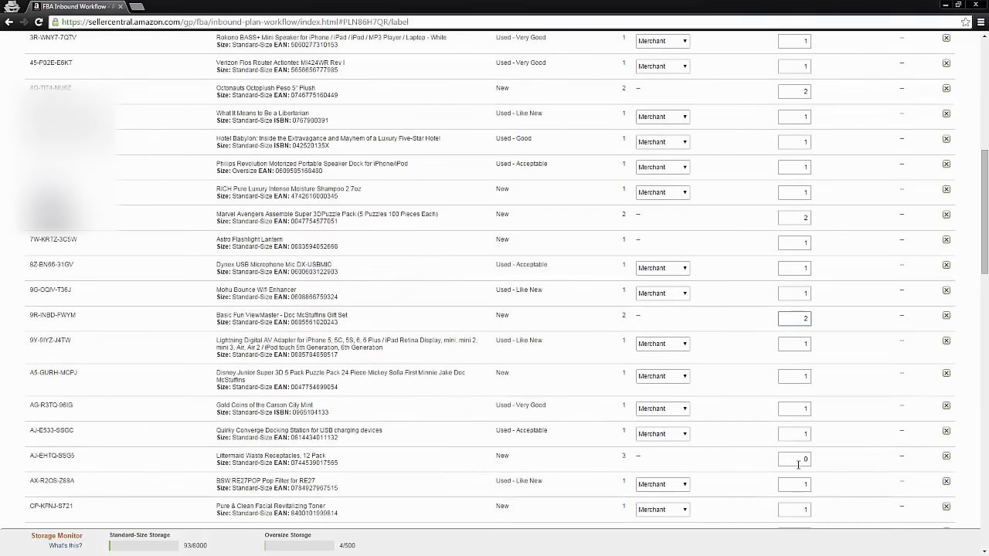
pyautogui.doubleClick(798, 459)
pyautogui.write('3')
# Match label quantities to units from the Travel Case & Tripod through Barbie Bedtime Princess Doll, with 2 for View-Master Dinosaurs and 4 for Barbie.
pyautogui.scroll(-5, 811, 456)
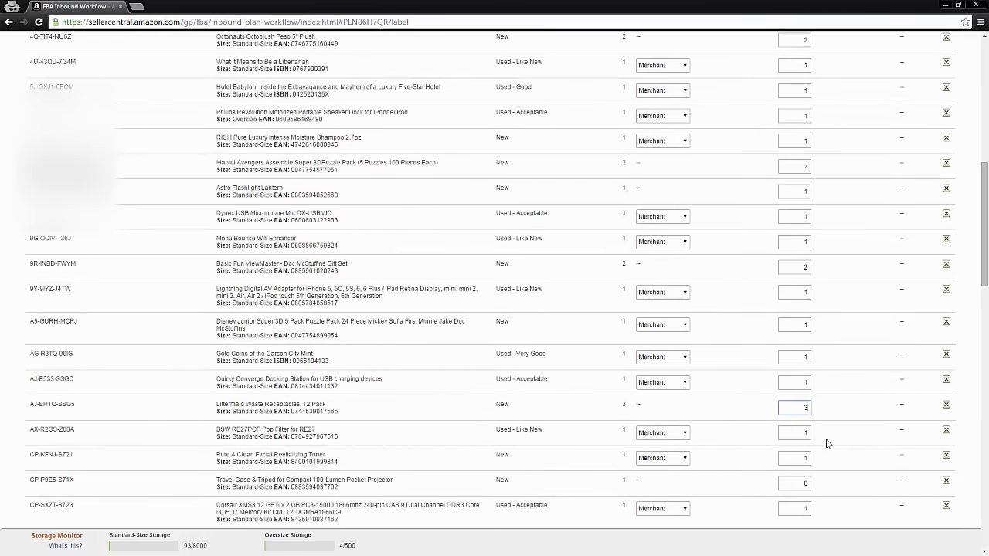
pyautogui.doubleClick(806, 468)
pyautogui.write('2')
pyautogui.scroll(-1, 804, 468)
pyautogui.doubleClick(799, 468)
pyautogui.write('1')
pyautogui.scroll(-2, 811, 467)
pyautogui.doubleClick(806, 465)
pyautogui.write('4')
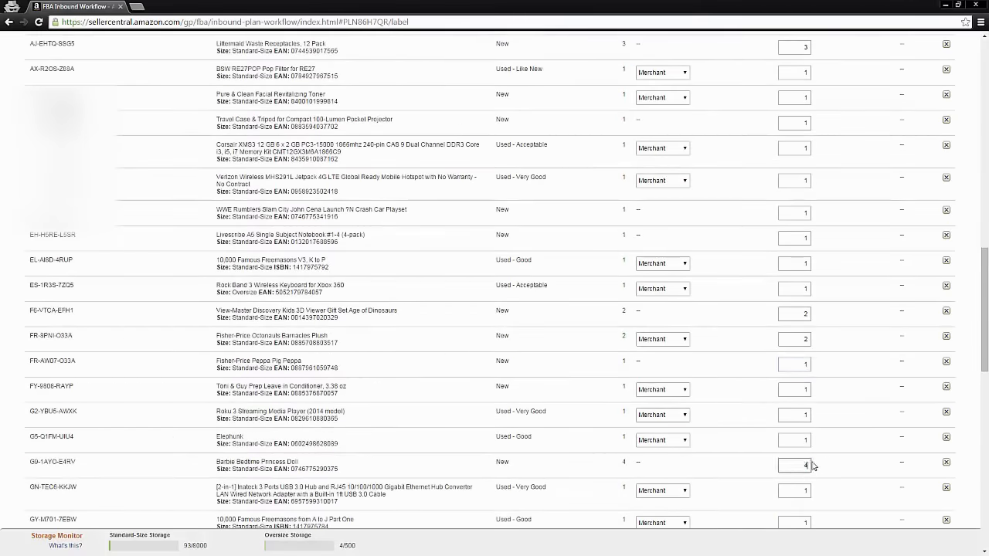
# Match label quantities to units from the Disney Super 3D 5 Puzzle Pack through the Streamlight flashlight, with 2 for ViewMaster Star Wars.
pyautogui.doubleClick(802, 493)
pyautogui.write('2')
pyautogui.scroll(-2, 800, 479)
pyautogui.doubleClick(798, 423)
pyautogui.write('1')
pyautogui.doubleClick(800, 471)
pyautogui.write('1')
# Set the labels to 20 for Entrepreneur on Fire, 4 for Pet Head Bath Mitt and 1 for Fisher-Price Minnie Mouse, and recheck the list.
pyautogui.doubleClick(803, 499)
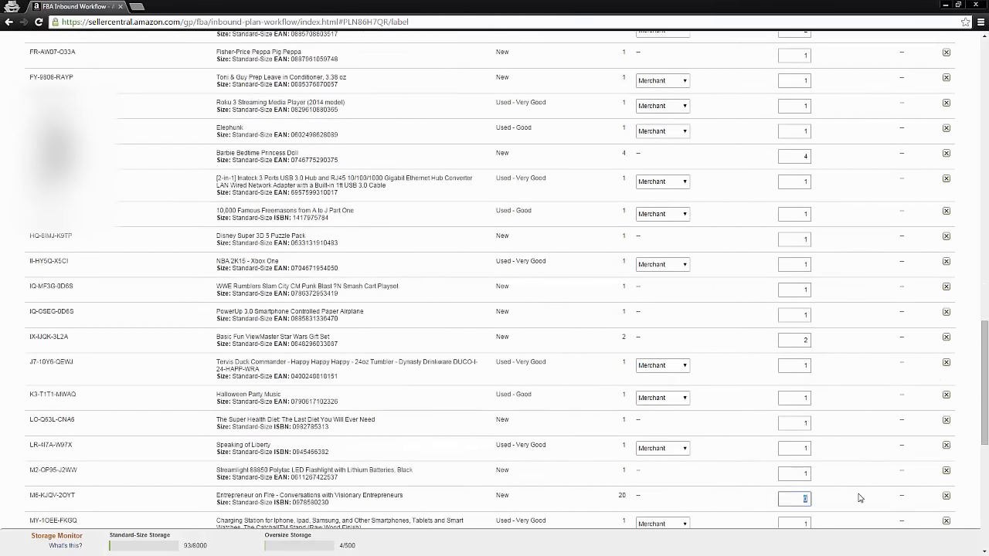
pyautogui.scroll(-2, 834, 401)
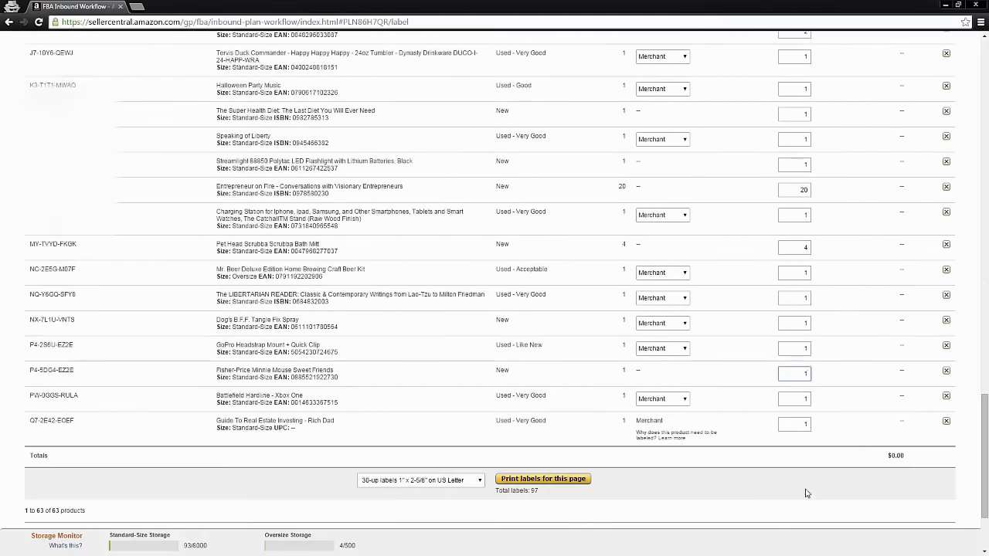
pyautogui.scroll(4, 794, 332)
pyautogui.scroll(15, 796, 336)
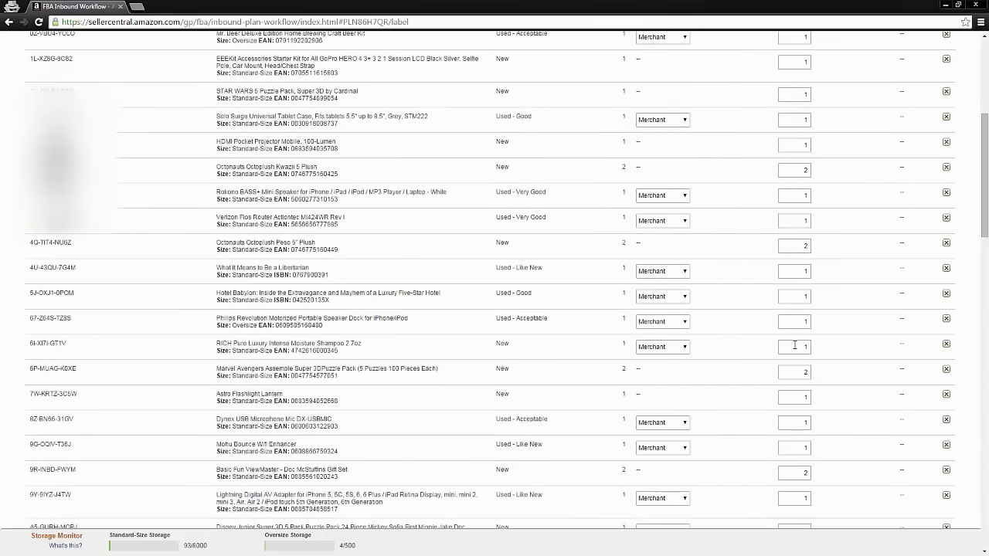
pyautogui.scroll(-5, 805, 321)
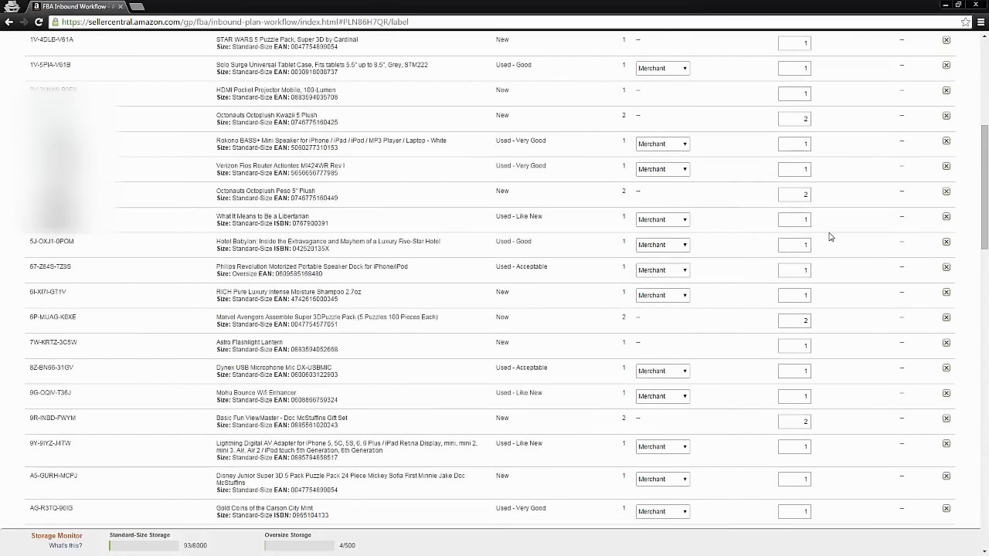
pyautogui.scroll(-10, 626, 317)
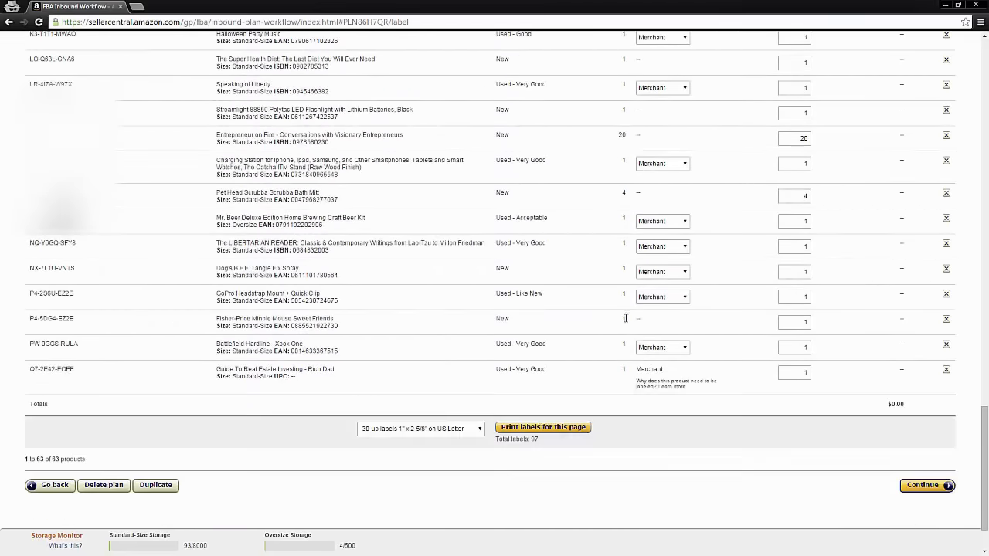
# Review the available label sheet formats and choose 30-up labels 1" x 2-5/8" on US Letter.
pyautogui.click(464, 429)
pyautogui.click(463, 431)
pyautogui.click(465, 431)
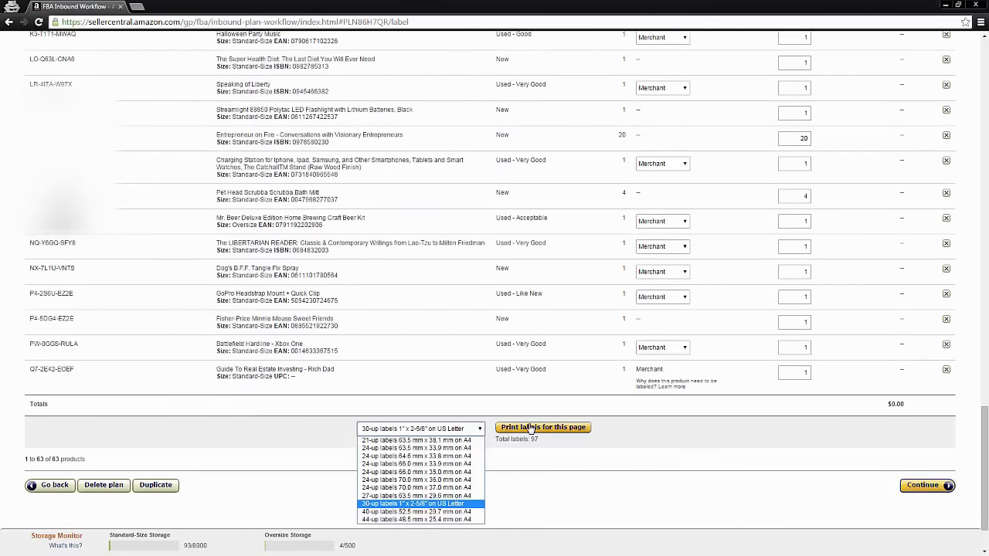
pyautogui.click(447, 435)
pyautogui.click(448, 434)
pyautogui.click(544, 450)
pyautogui.moveTo(547, 446); pyautogui.dragTo(495, 441)
pyautogui.click(468, 431)
pyautogui.click(464, 504)
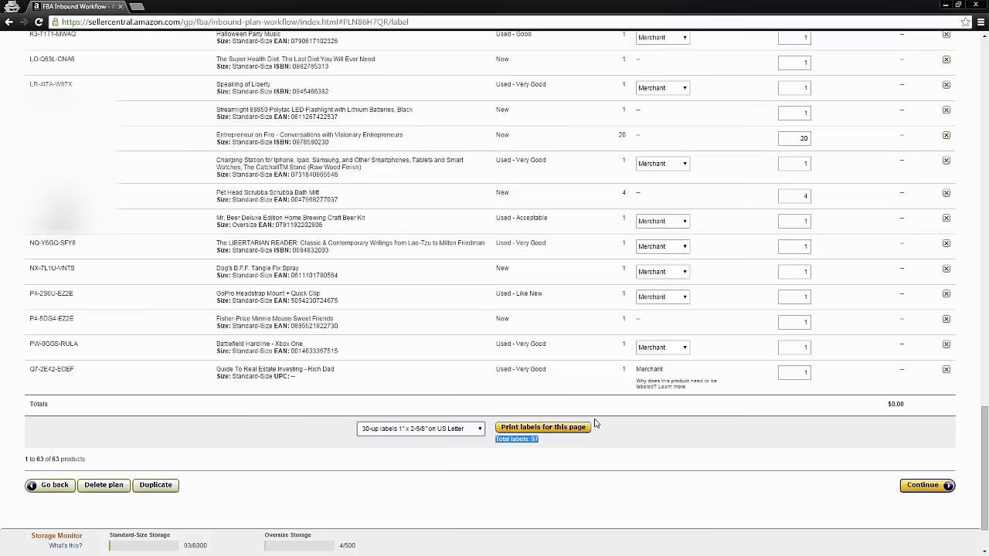
# Generate the labels for this page and open products.pdf to look through its label sheets.
pyautogui.click(569, 432)
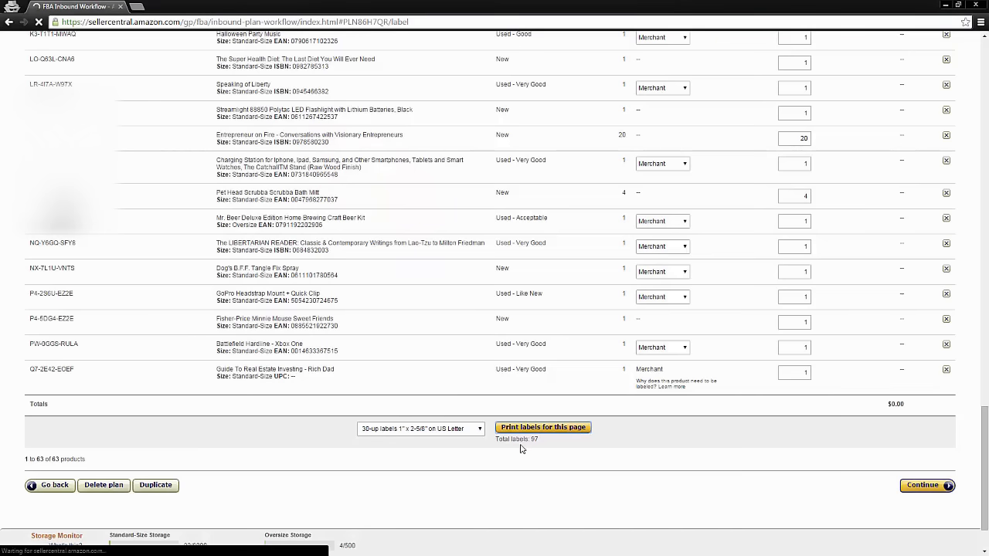
pyautogui.click(54, 545)
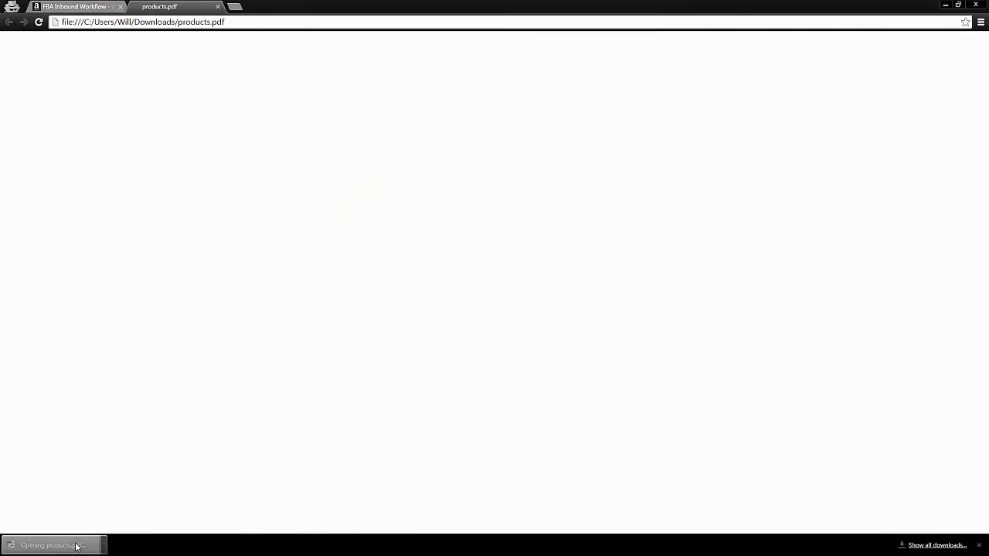
pyautogui.scroll(-5, 493, 349)
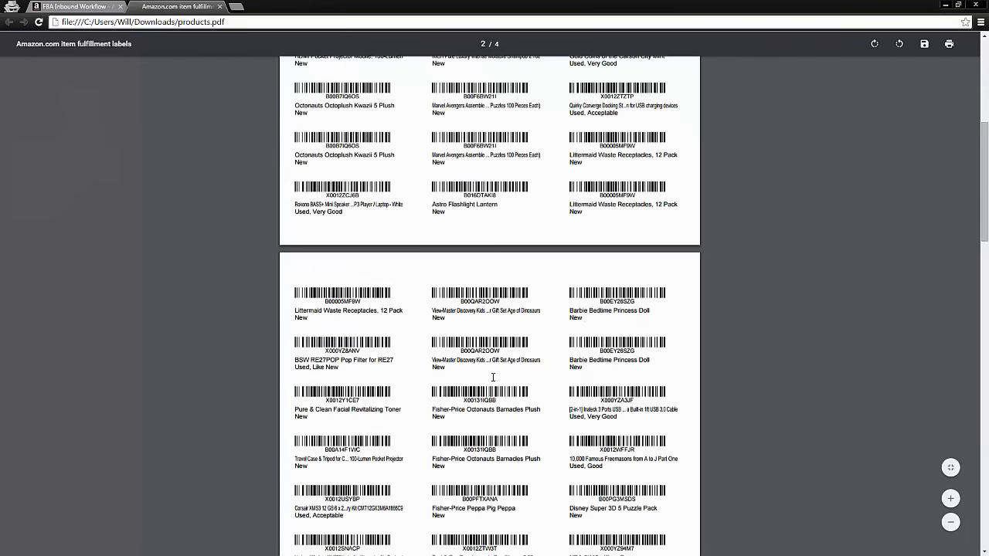
pyautogui.scroll(-15, 492, 349)
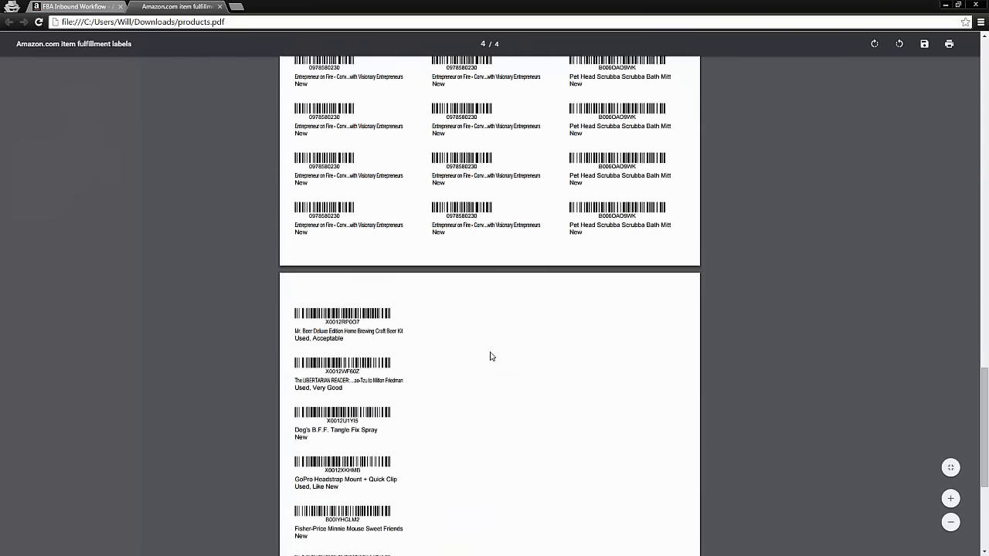
# Look through the generated label sheets and compare them with the total number of labels on the labeling page.
pyautogui.scroll(20, 489, 356)
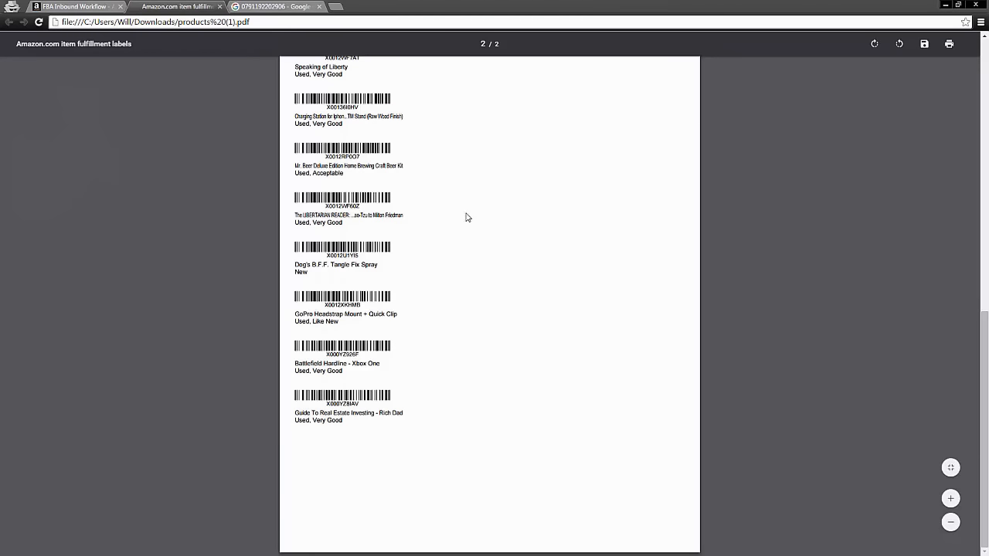
pyautogui.scroll(10, 441, 231)
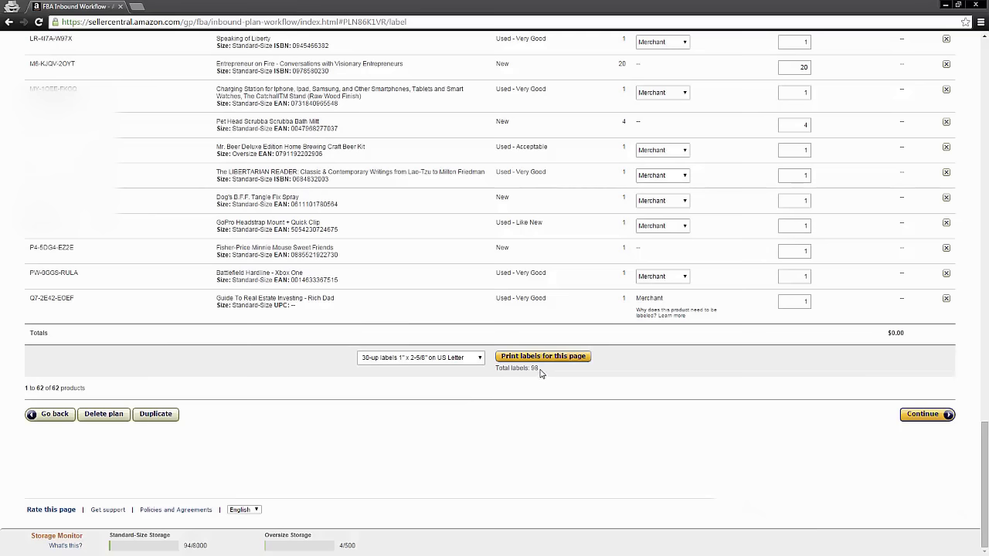
pyautogui.moveTo(541, 372); pyautogui.dragTo(493, 372)
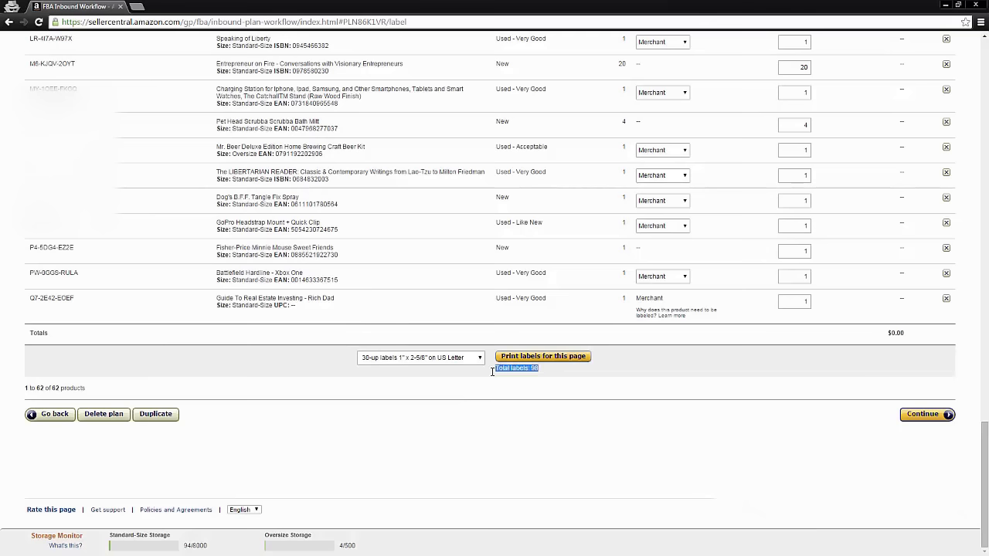
pyautogui.tripleClick(533, 370)
pyautogui.doubleClick(534, 370)
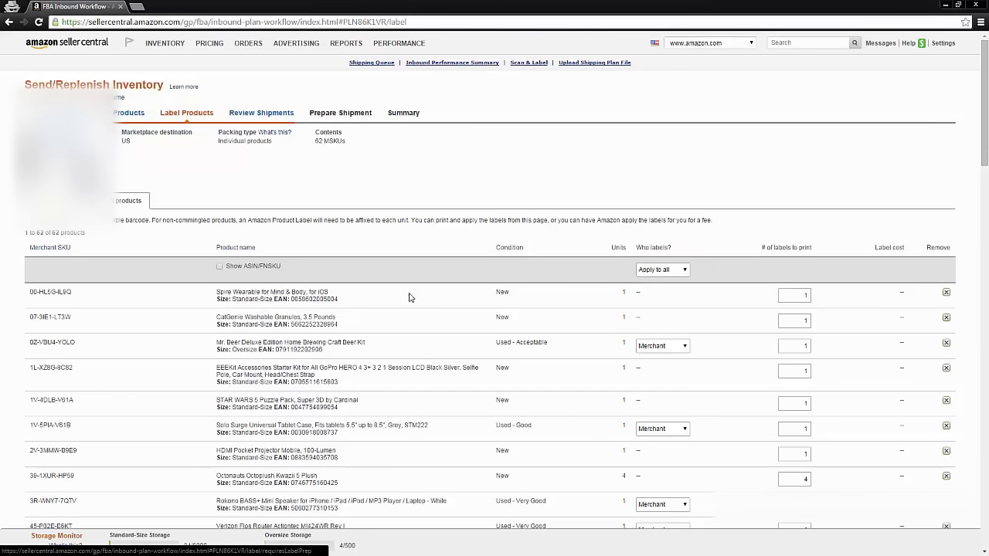
# Recheck the label quantities and the label total, and continue to the shipment review.
pyautogui.moveTo(798, 296); pyautogui.dragTo(828, 294)
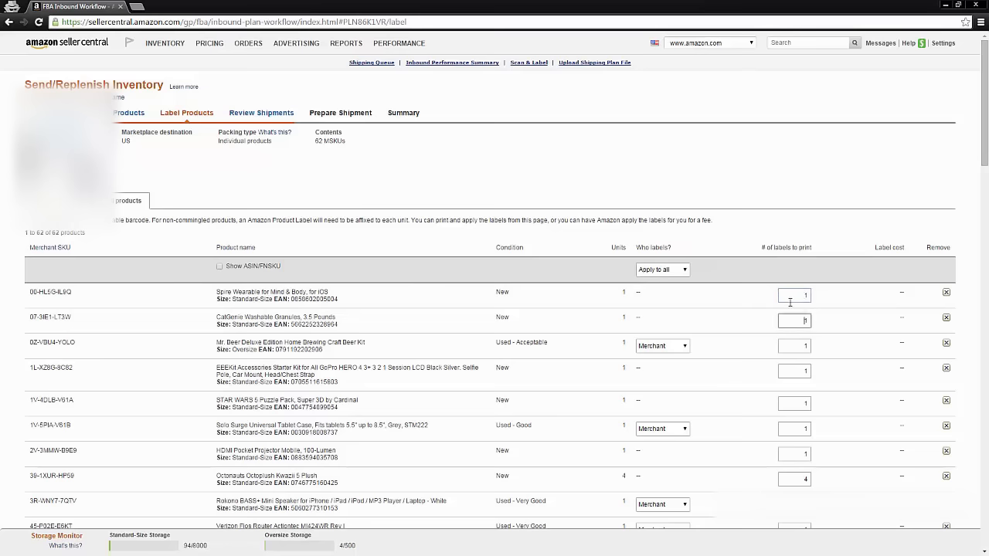
pyautogui.click(189, 192)
pyautogui.scroll(-20, 388, 188)
pyautogui.moveTo(548, 368); pyautogui.dragTo(496, 367)
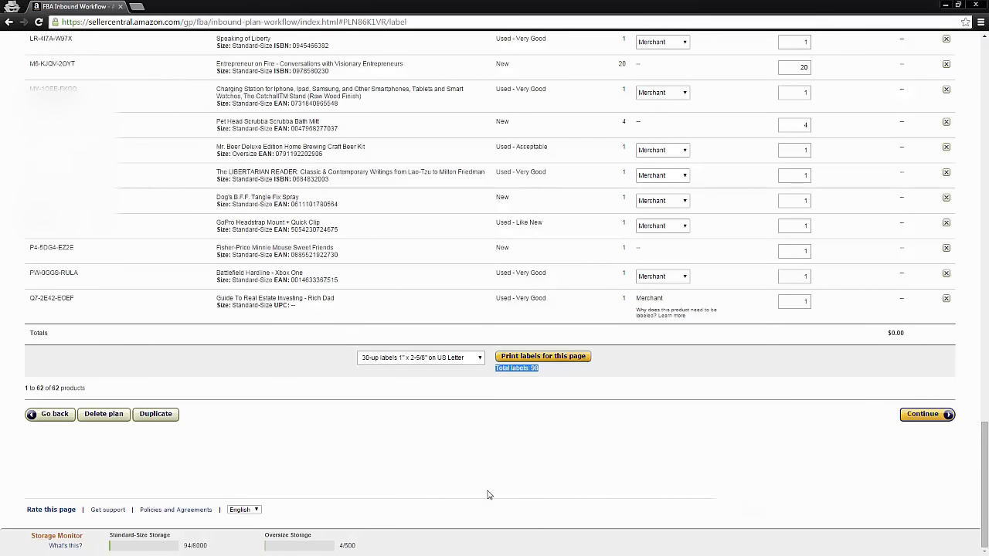
pyautogui.click(208, 358)
pyautogui.click(925, 414)
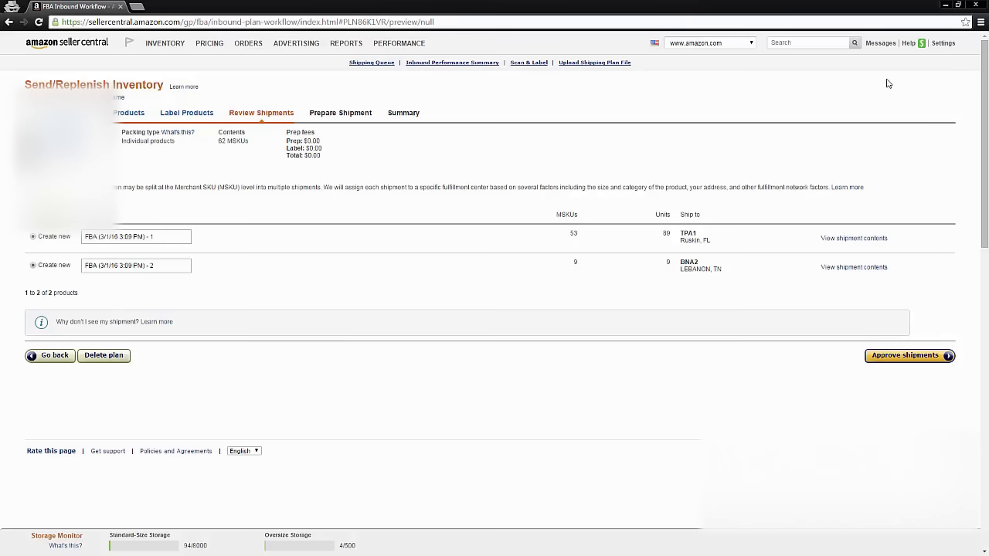
# Open the Fulfillment by Amazon settings in a new tab and examine the Inventory Placement Option.
pyautogui.moveTo(944, 54)
pyautogui.middleClick(937, 219)
pyautogui.click(178, 6)
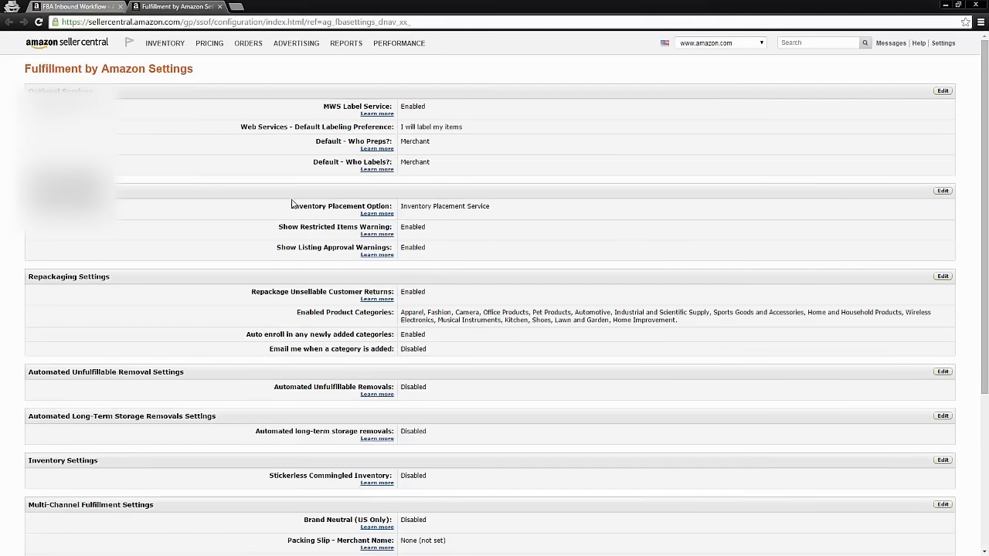
pyautogui.moveTo(291, 206); pyautogui.dragTo(497, 208)
pyautogui.click(401, 204)
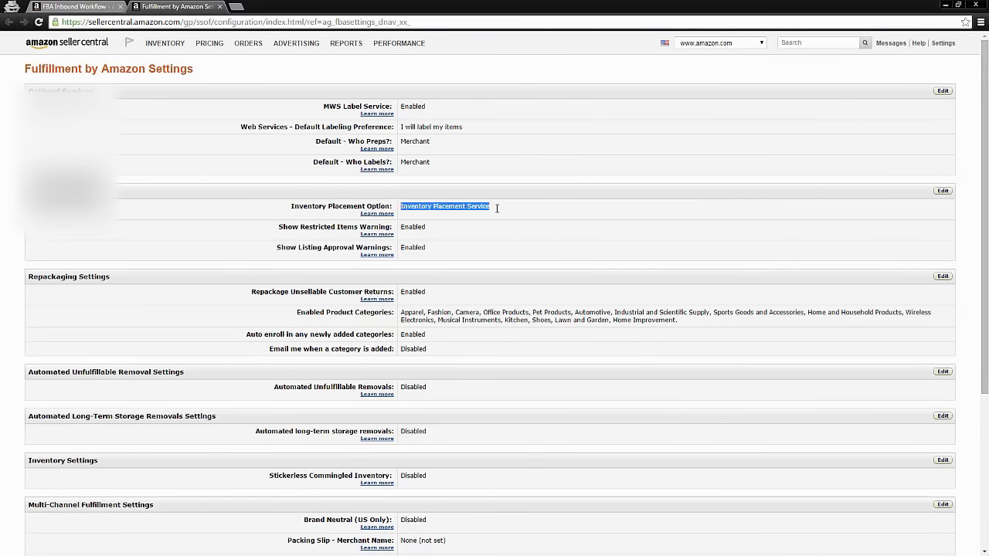
# Set the Inventory Placement Option to Inventory Placement Service, save the inbound settings and return to the shipment review.
pyautogui.click(942, 192)
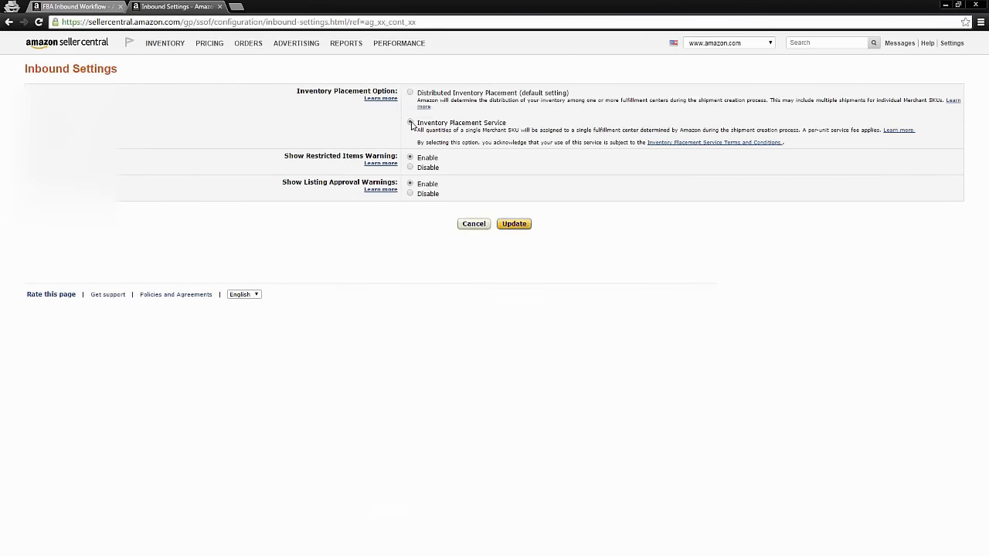
pyautogui.click(410, 123)
pyautogui.click(517, 225)
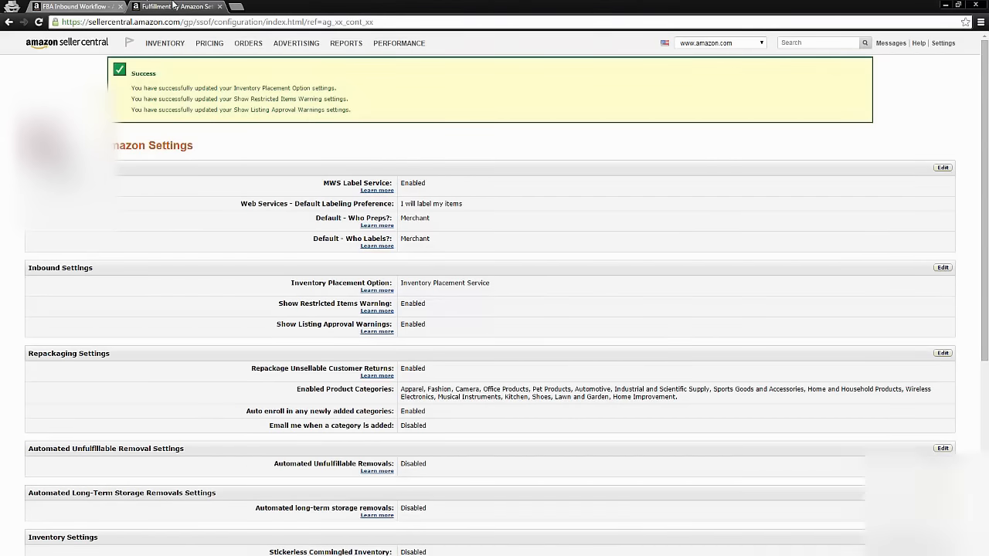
pyautogui.middleClick(174, 5)
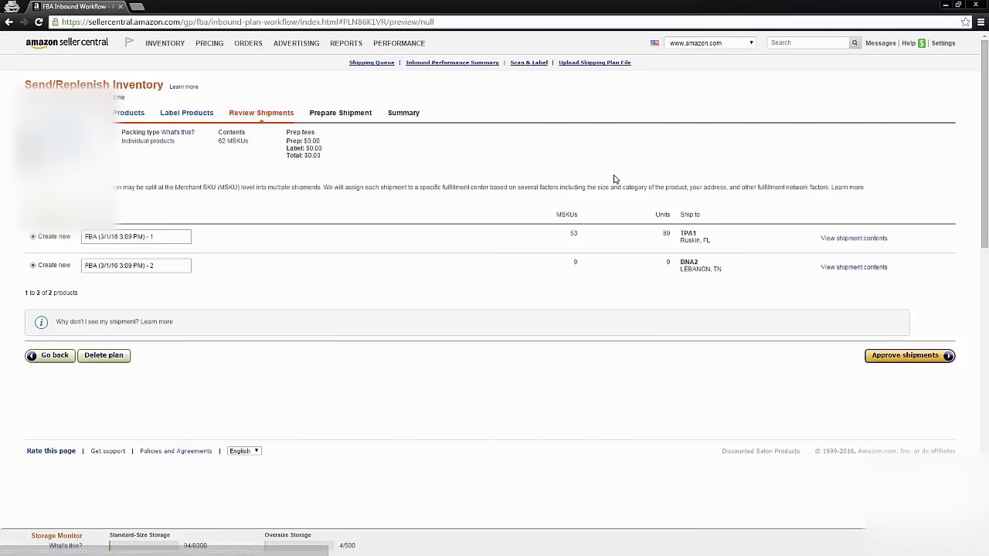
# Reopen the Fulfillment by Amazon settings to check the saved Inventory Placement Option, and return to the shipping plan.
pyautogui.moveTo(941, 44)
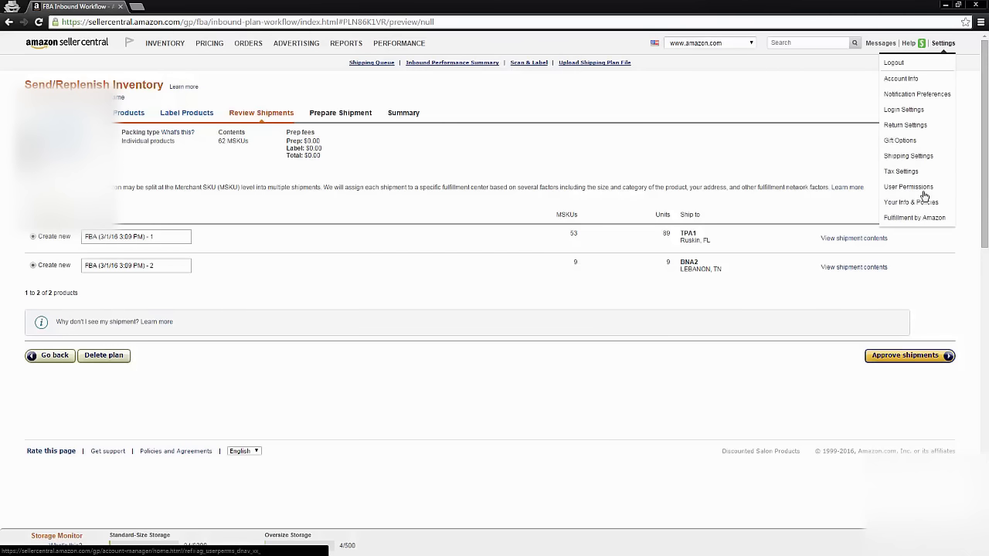
pyautogui.middleClick(925, 218)
pyautogui.click(197, 6)
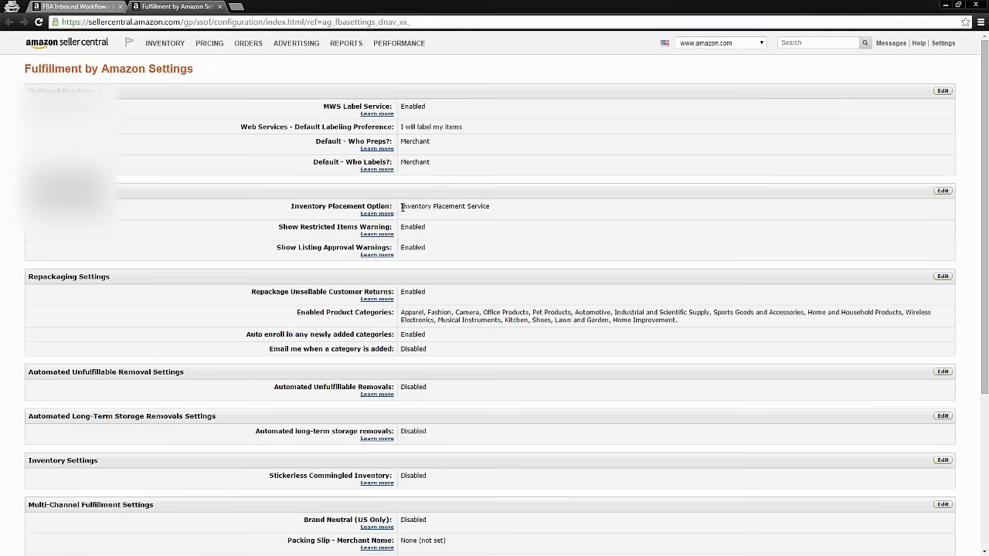
pyautogui.moveTo(402, 207)
pyautogui.mouseDown()
pyautogui.moveTo(501, 212)
pyautogui.moveTo(402, 206)
pyautogui.mouseUp()
pyautogui.click(418, 209)
pyautogui.hotkey('ctrl', 'w')
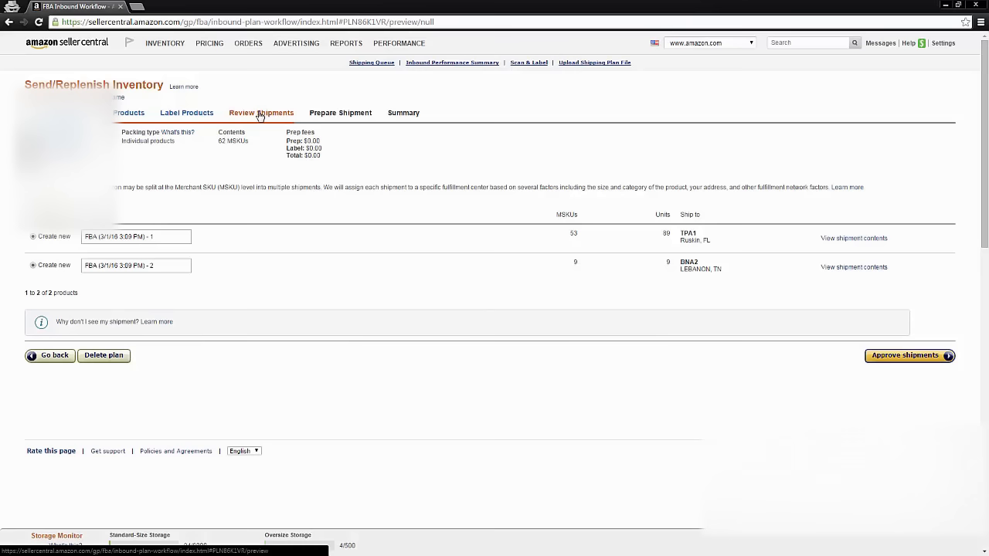
# Delete the current shipping plan and open its product list again from the plans in the Shipping Queue.
pyautogui.click(112, 360)
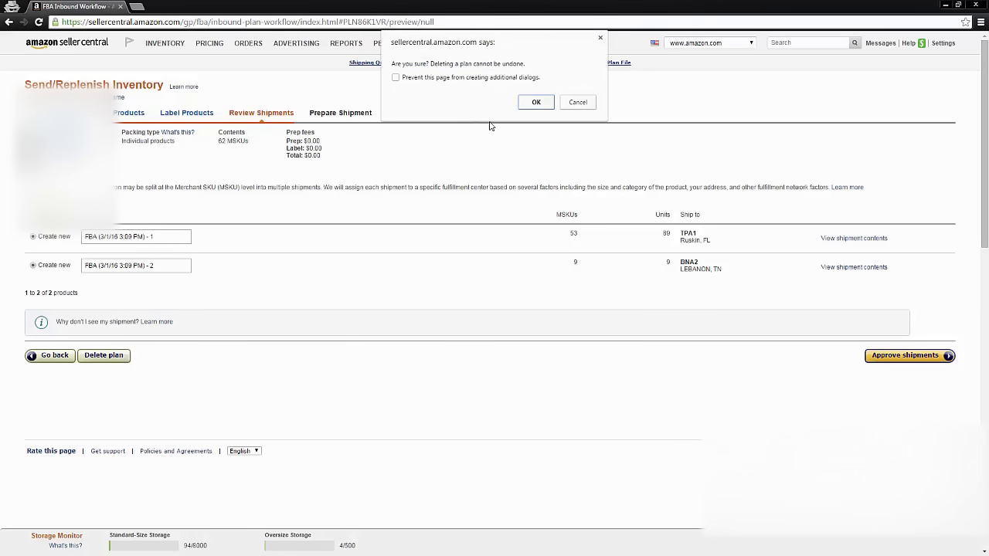
pyautogui.click(536, 104)
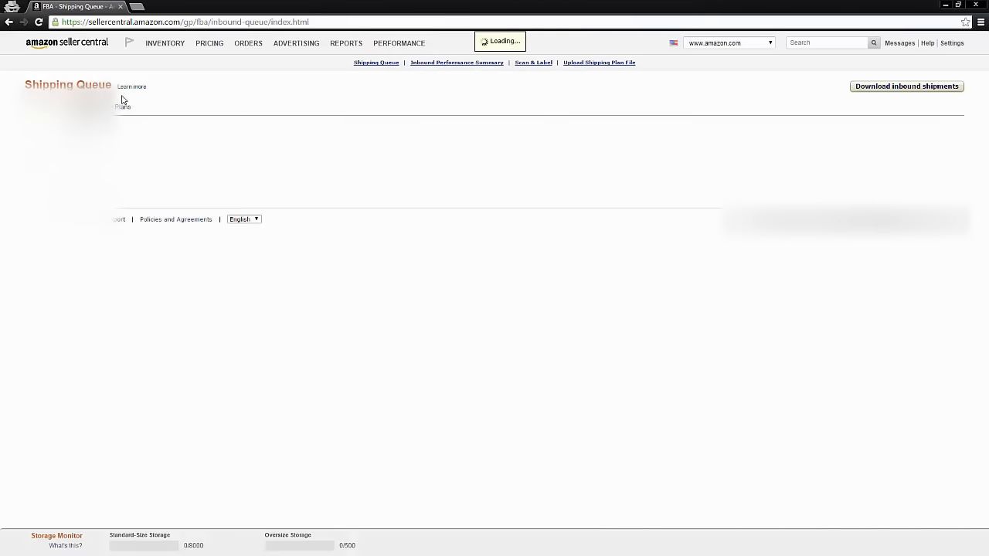
pyautogui.click(120, 112)
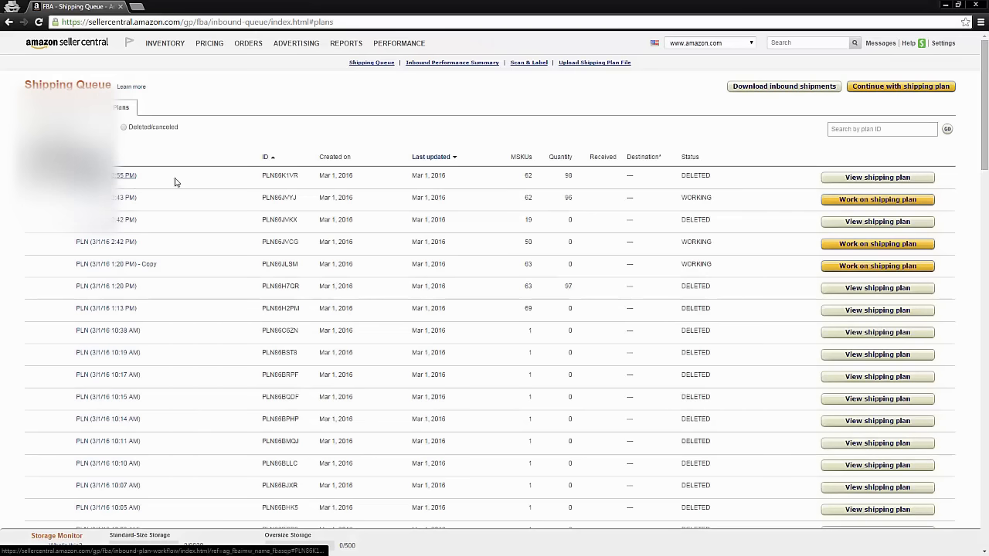
pyautogui.click(878, 178)
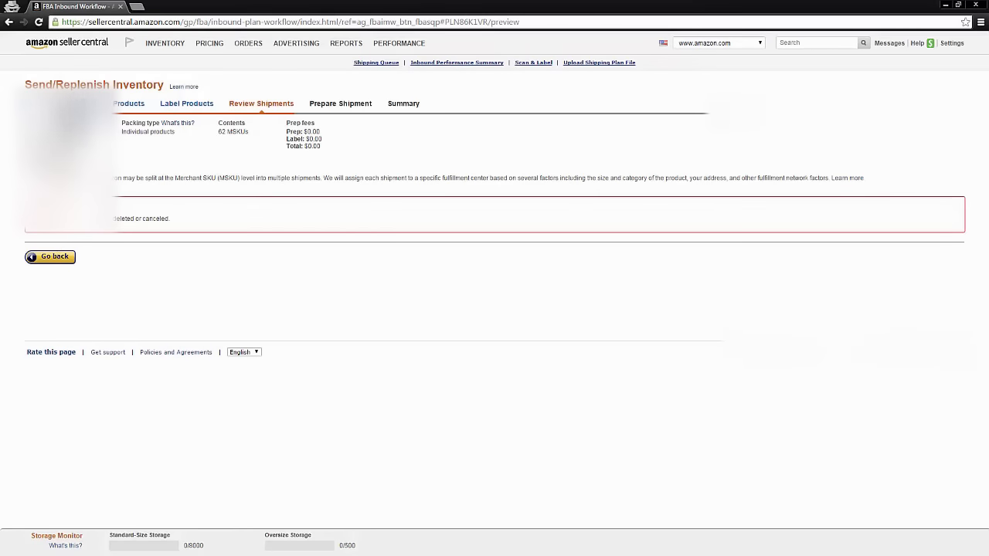
pyautogui.click(50, 256)
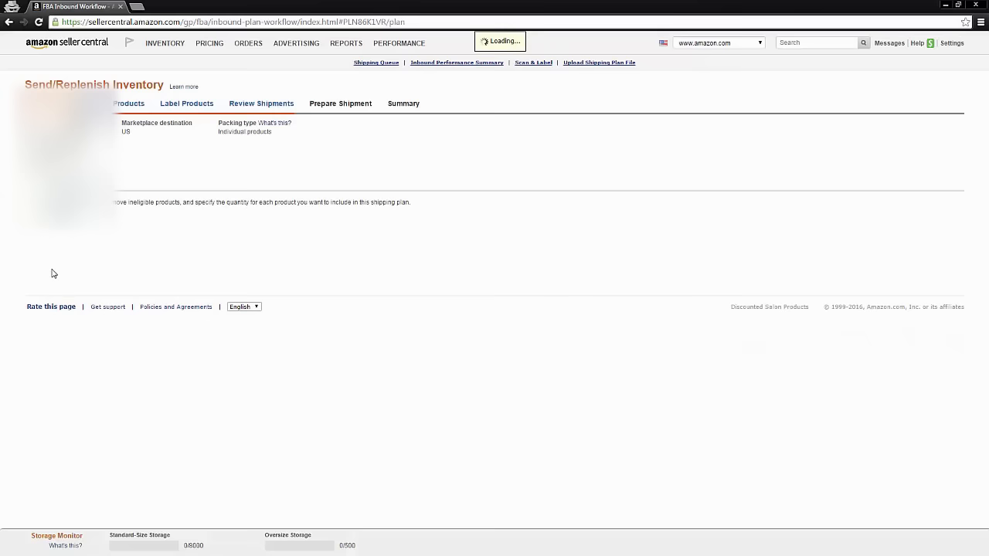
# Duplicate the deleted plan under the name PLN (3/1/16 2:55 PM) - Copy.
pyautogui.scroll(-15, 54, 263)
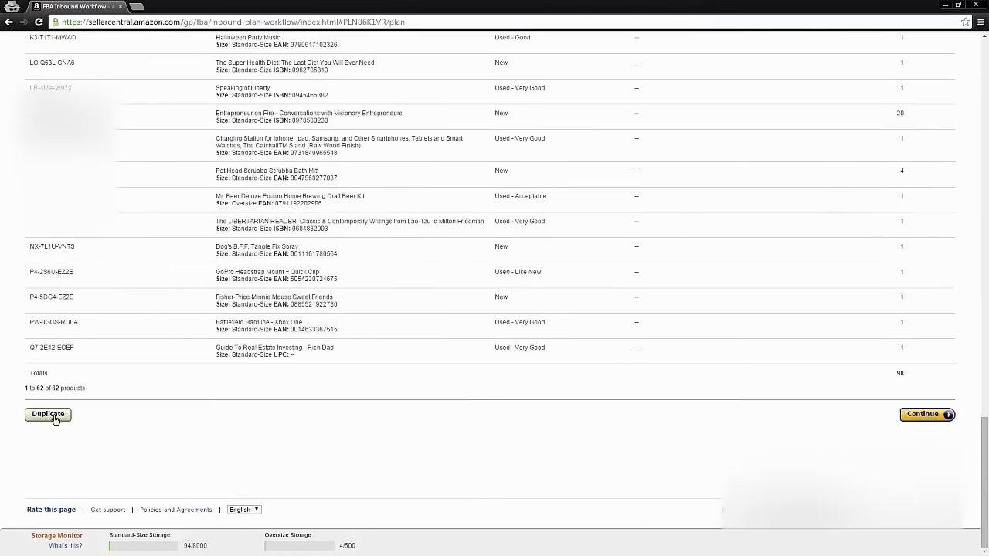
pyautogui.click(54, 415)
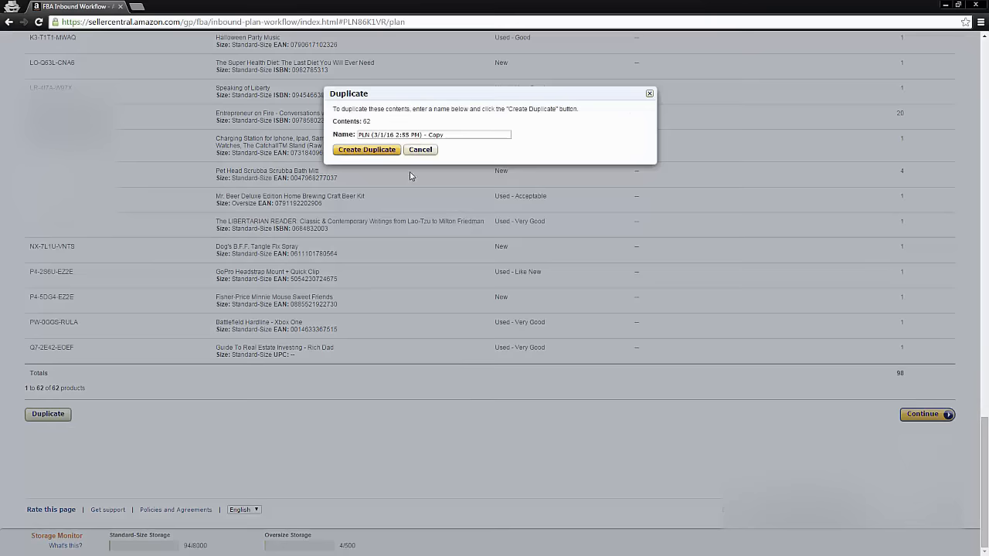
pyautogui.click(369, 151)
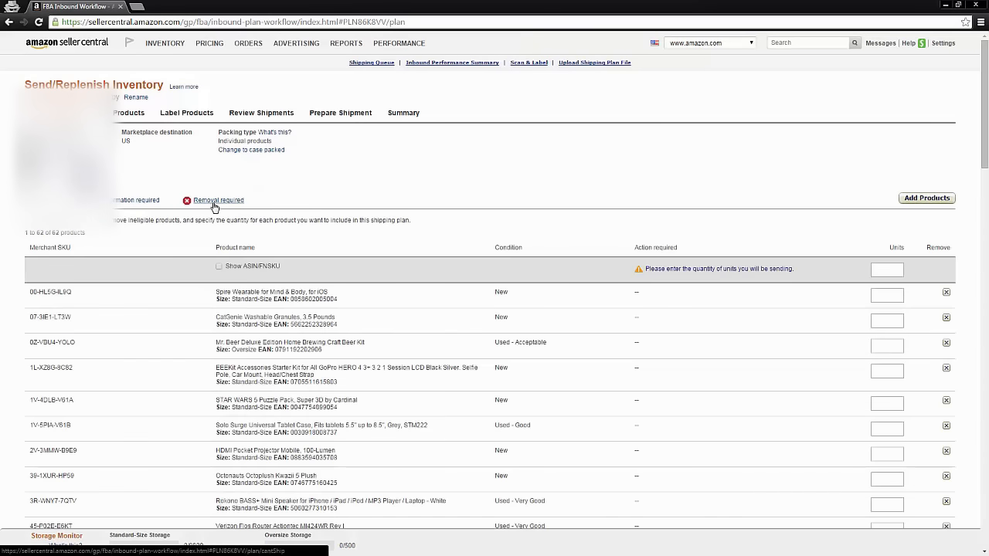
pyautogui.click(890, 294)
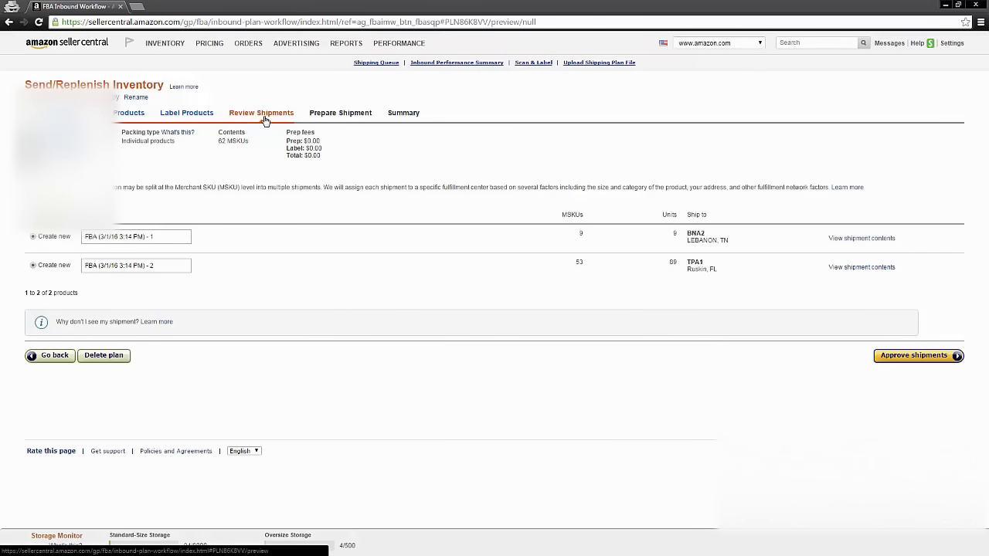
# Show the contents of the BNA2 and TPA1 shipments and check the size class of the Mr. Beer kit.
pyautogui.tripleClick(179, 237)
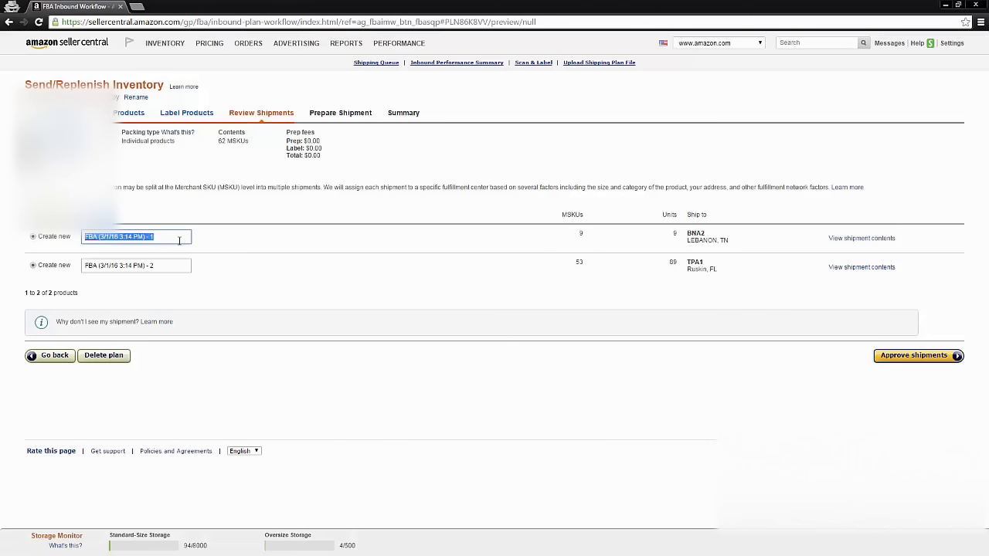
pyautogui.click(858, 239)
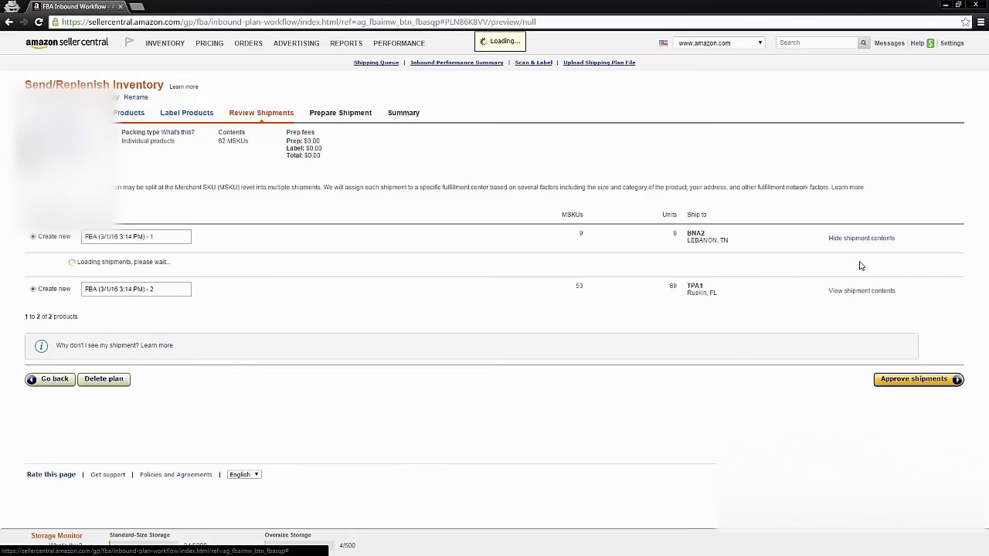
pyautogui.scroll(-2, 415, 383)
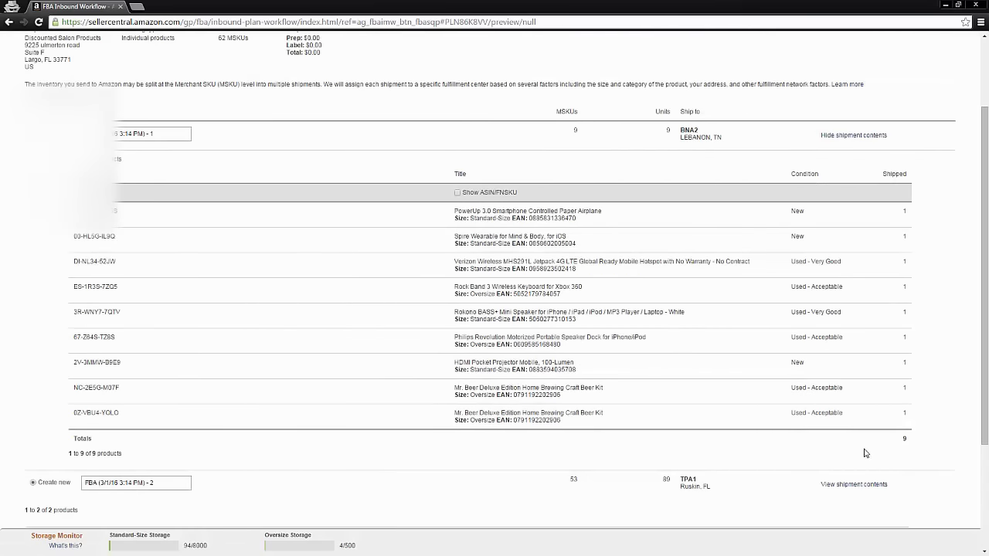
pyautogui.click(854, 485)
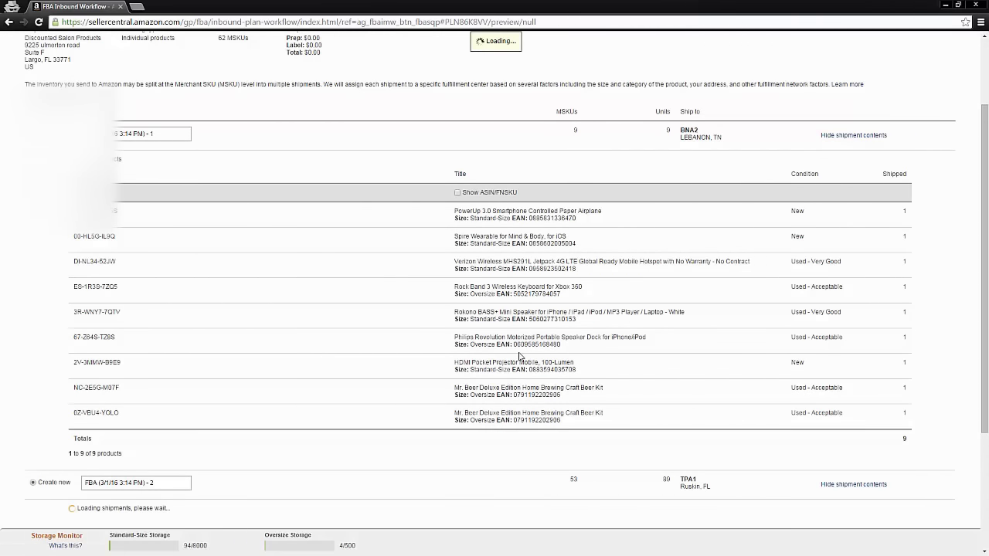
pyautogui.scroll(-4, 515, 341)
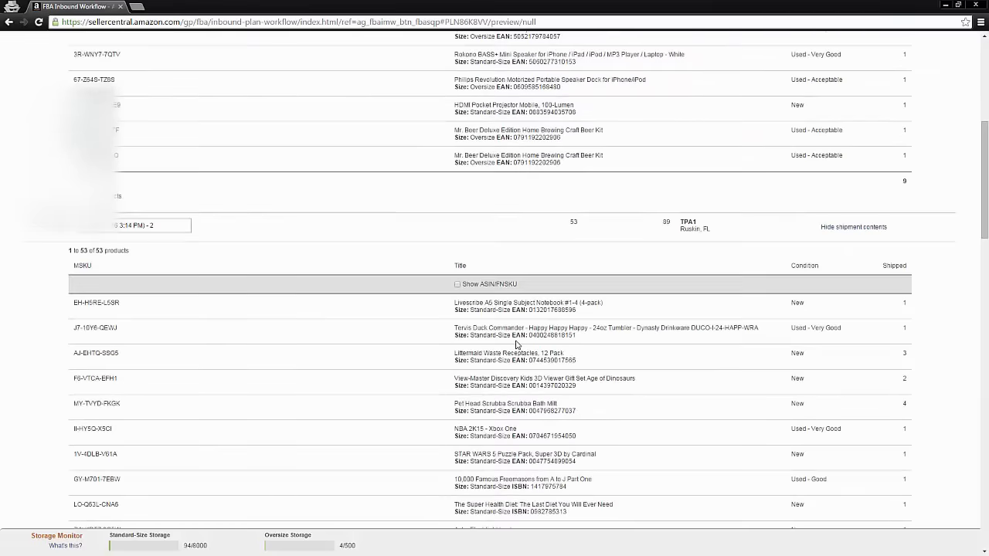
pyautogui.moveTo(455, 214); pyautogui.dragTo(495, 214)
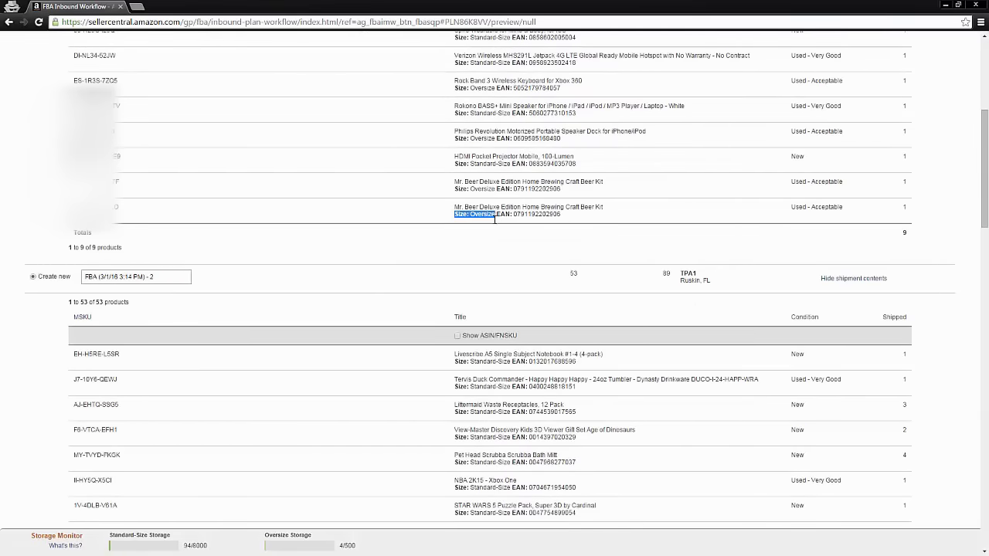
# Review the product lists of both shipments and approve the shipments.
pyautogui.scroll(5, 503, 272)
pyautogui.scroll(-15, 503, 272)
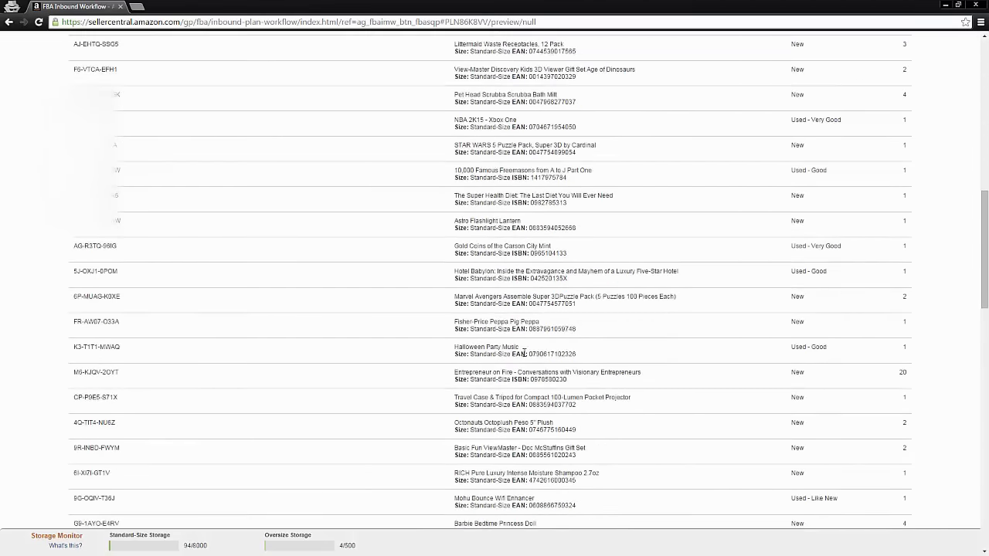
pyautogui.scroll(-15, 513, 317)
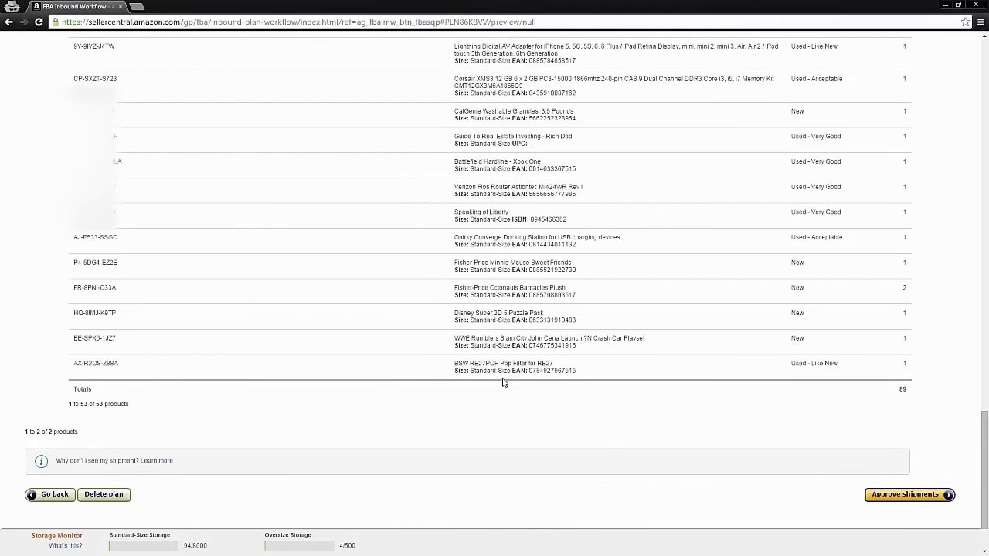
pyautogui.scroll(15, 503, 381)
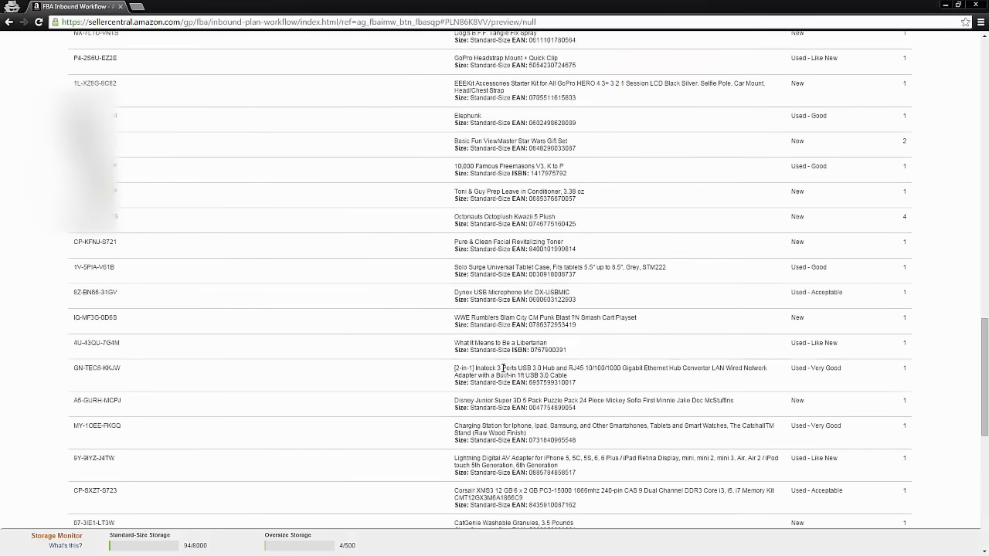
pyautogui.scroll(10, 504, 370)
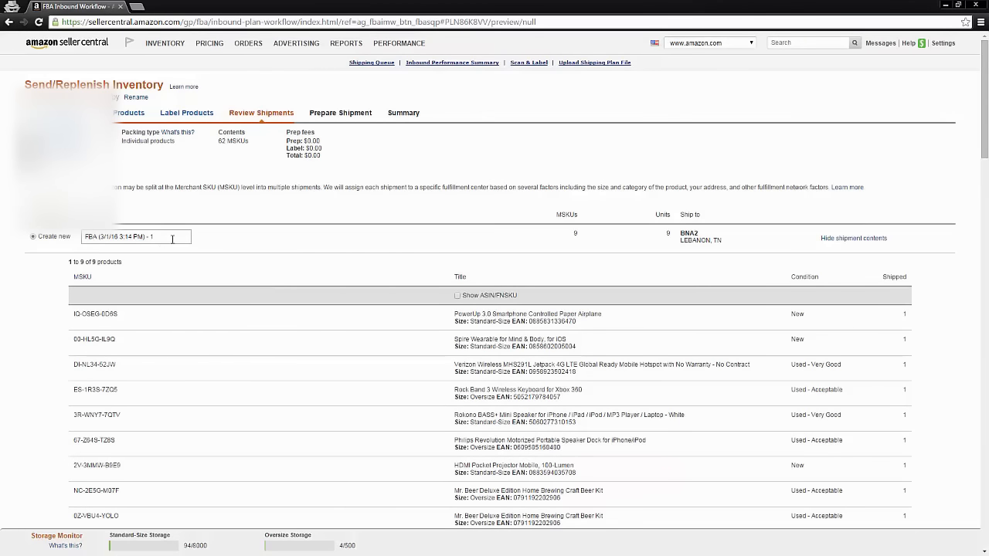
pyautogui.scroll(-3, 279, 289)
pyautogui.scroll(-20, 279, 288)
pyautogui.click(912, 413)
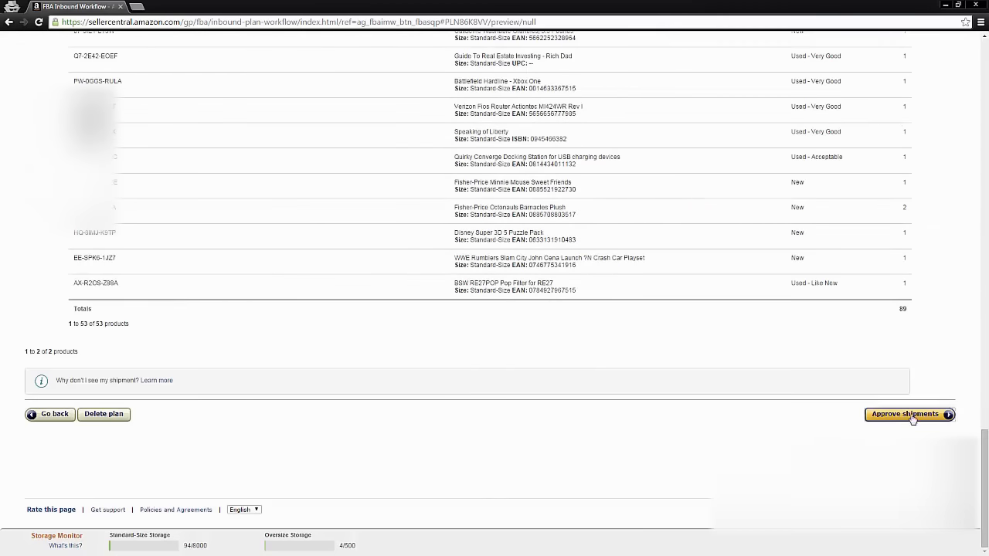